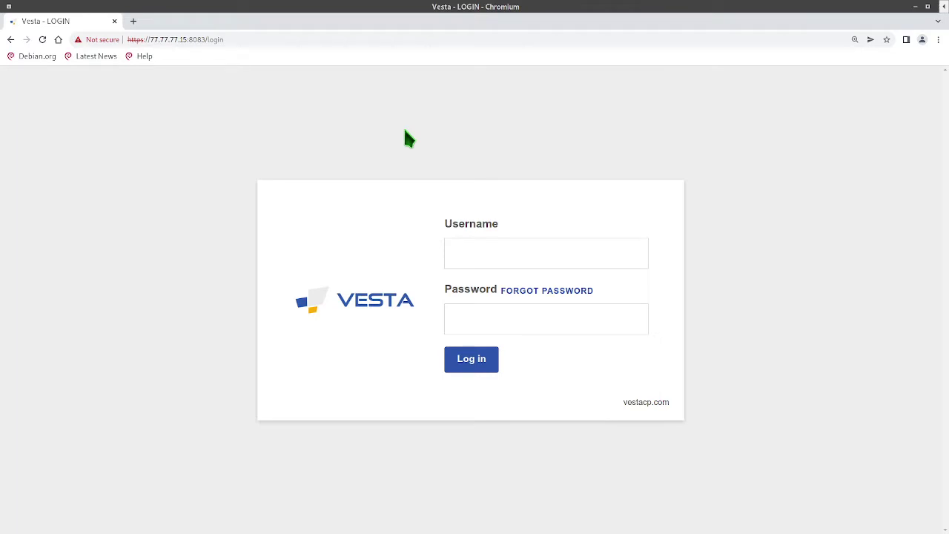
# Paste the stored username from the Pluma note into the Vesta login username field.
pyautogui.hotkey('alt', 'Tab')
pyautogui.hotkey('alt', 'Tab')
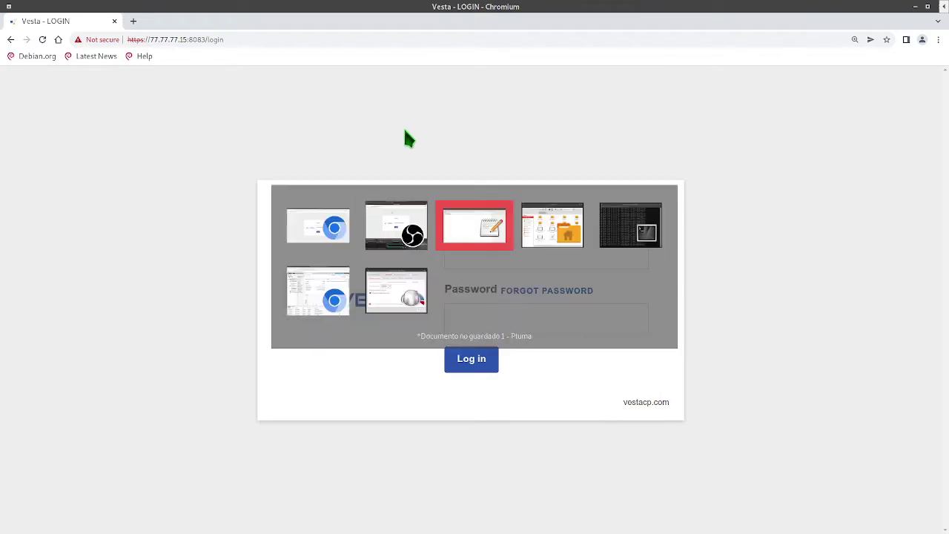
pyautogui.click(118, 74)
pyautogui.hotkey('shift', 'Home')
pyautogui.hotkey('ctrl', 'c')
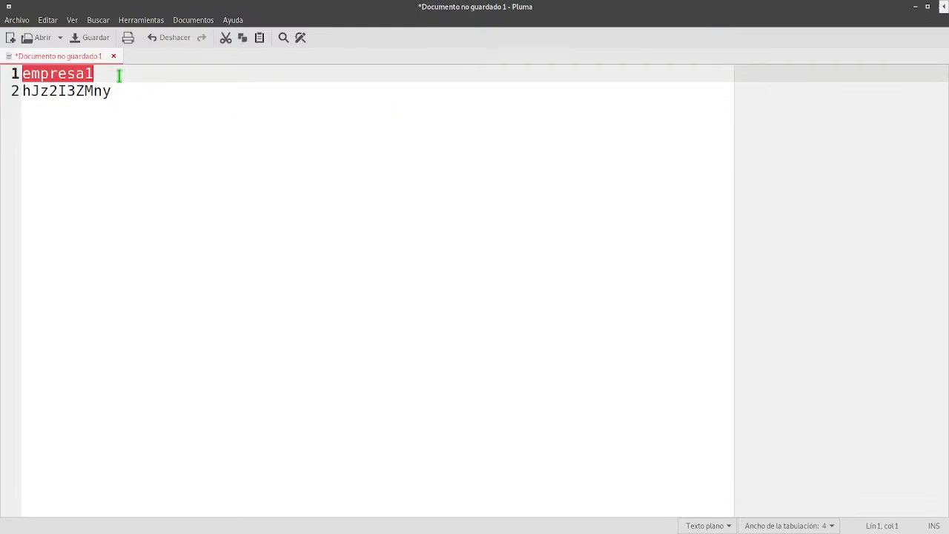
pyautogui.hotkey('alt', 'Tab')
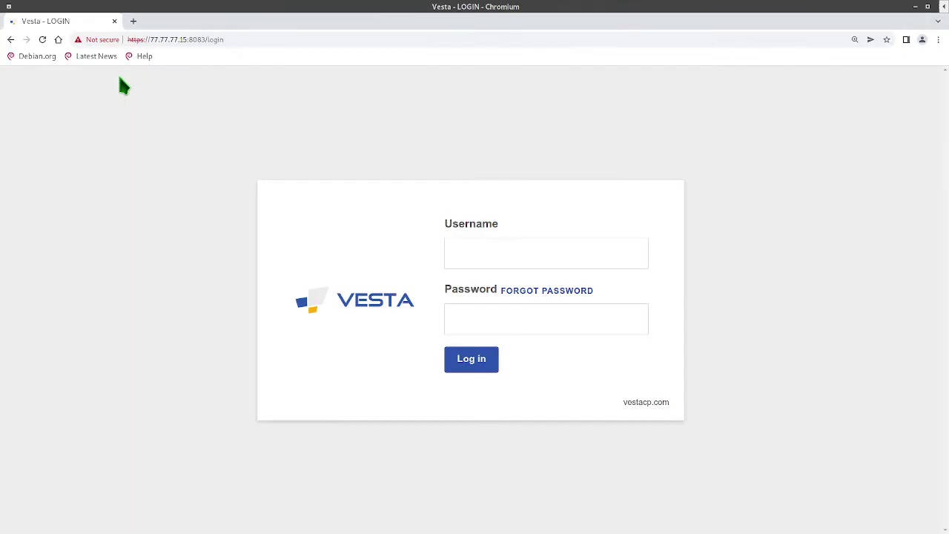
pyautogui.click(498, 239)
pyautogui.hotkey('ctrl', 'v')
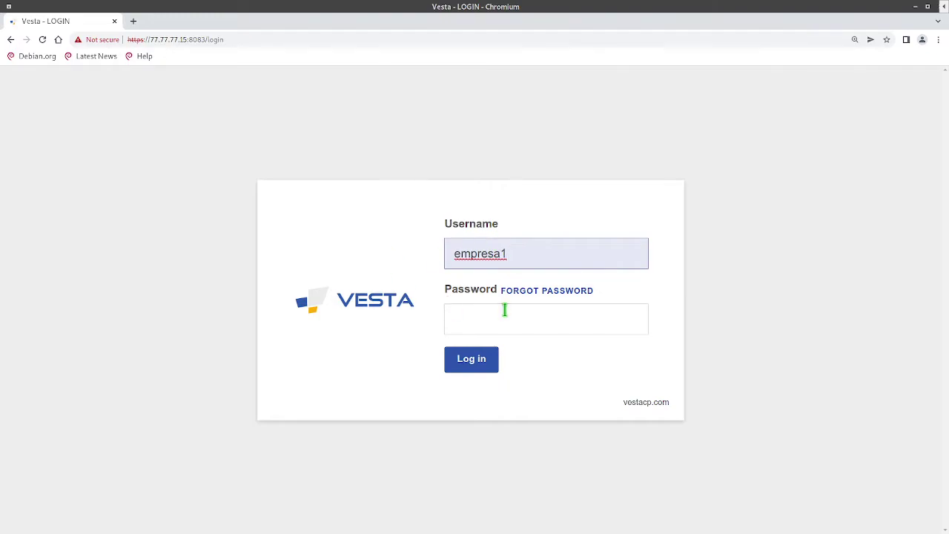
# Paste the stored password from Pluma into the password field and log in to Vesta.
pyautogui.click(504, 310)
pyautogui.hotkey('alt', 'Tab')
pyautogui.click(113, 92)
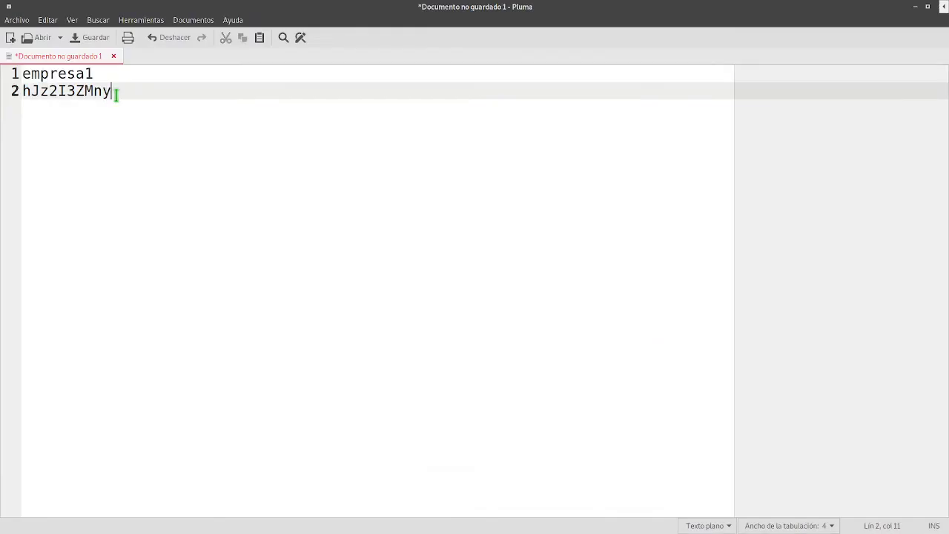
pyautogui.hotkey('shift', 'Home')
pyautogui.hotkey('alt', 'Tab')
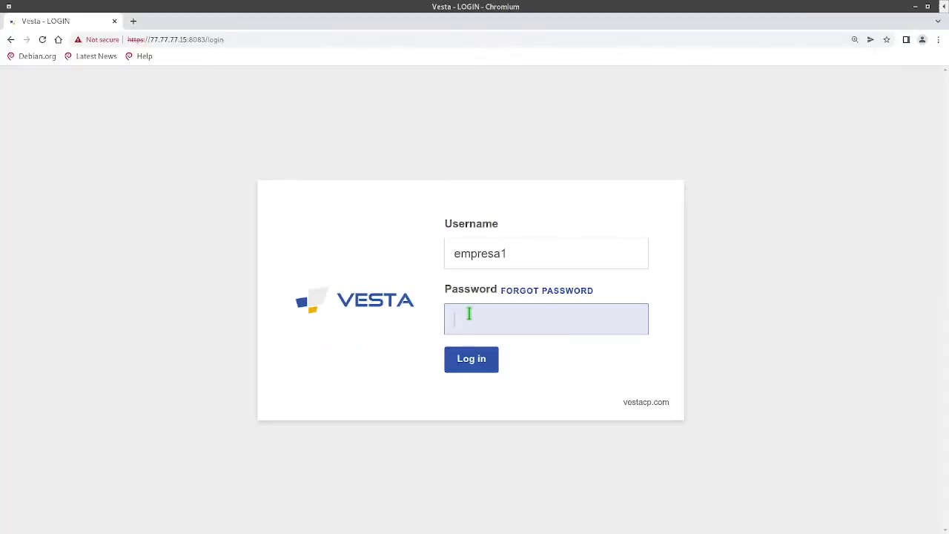
pyautogui.hotkey('ctrl', 'v')
pyautogui.click(482, 359)
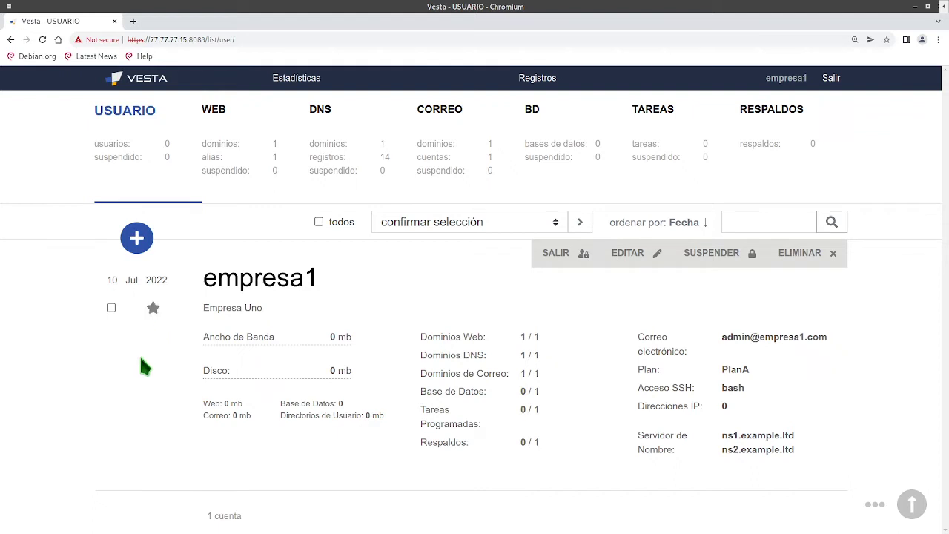
# List the WEB domains and test empresa1.com in a new tab, closing it once unreachable.
pyautogui.click(235, 168)
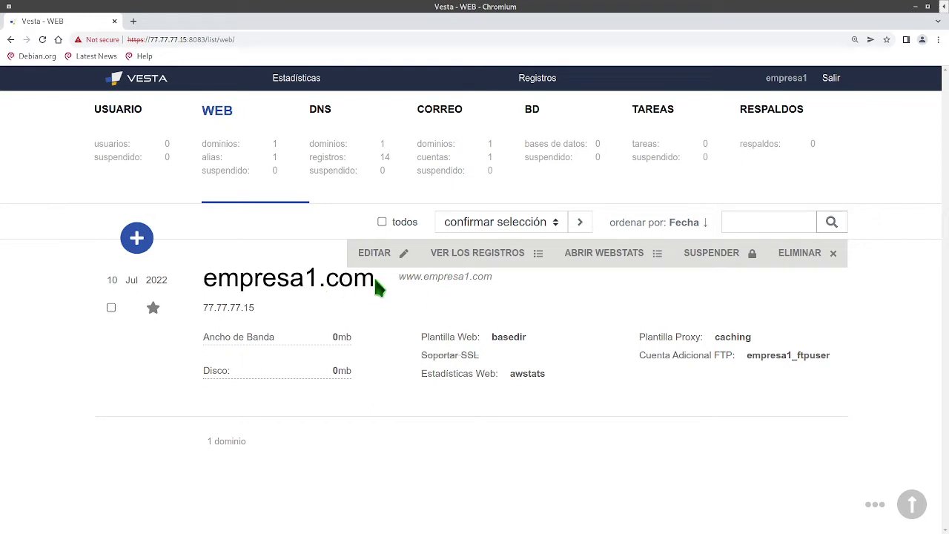
pyautogui.moveTo(373, 282); pyautogui.dragTo(206, 275)
pyautogui.hotkey('ctrl', 'c')
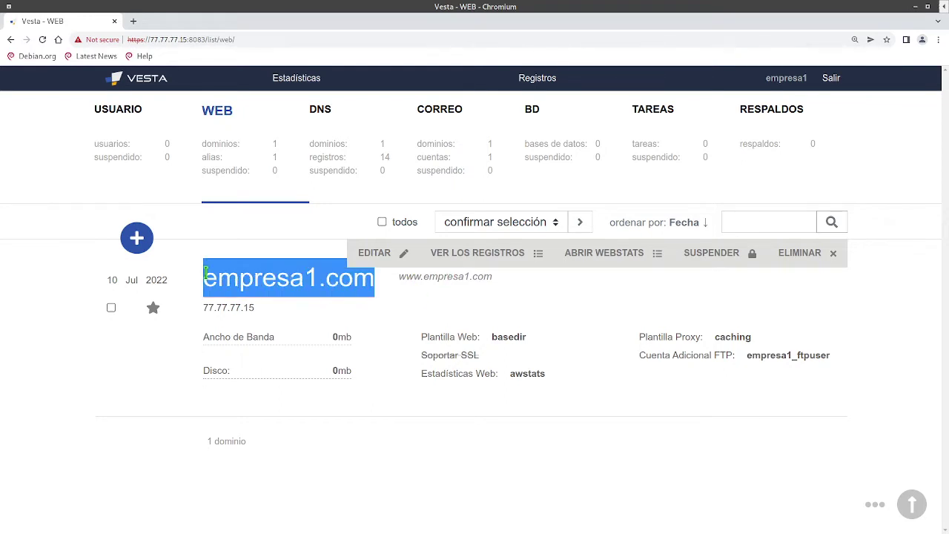
pyautogui.hotkey('ctrl', 't')
pyautogui.hotkey('ctrl', 'v')
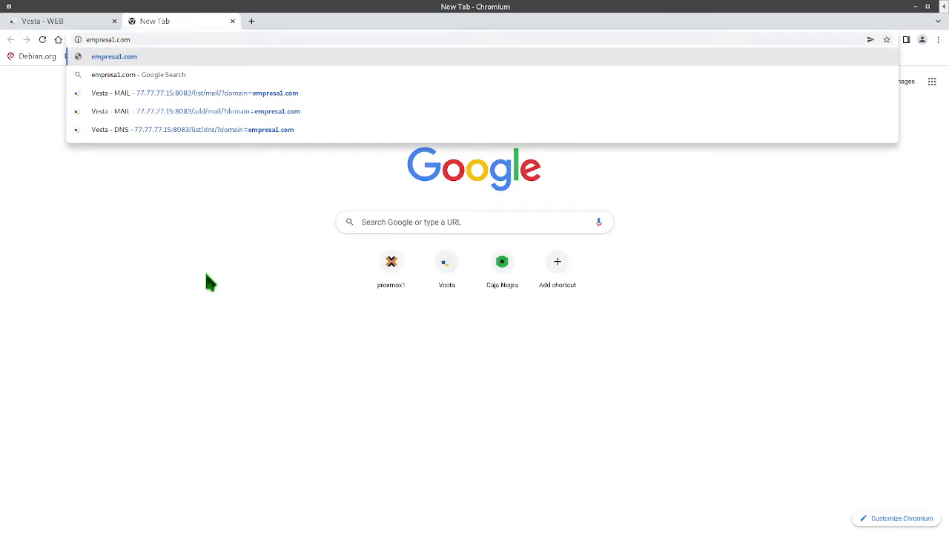
pyautogui.press('Return')
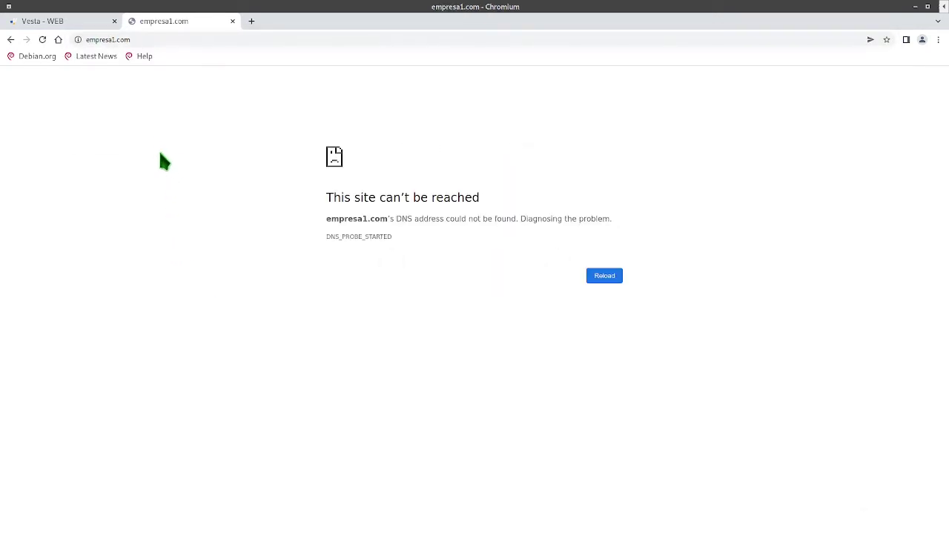
pyautogui.hotkey('ctrl', 'w')
# Go through DNS and CORREO to empresa1.com's mail account list, trying the webmail link.
pyautogui.click(378, 247)
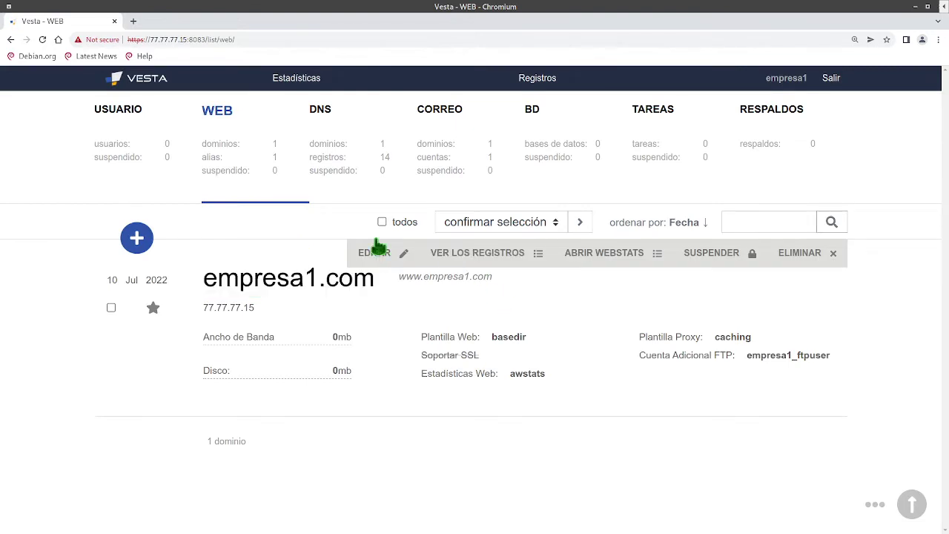
pyautogui.click(326, 166)
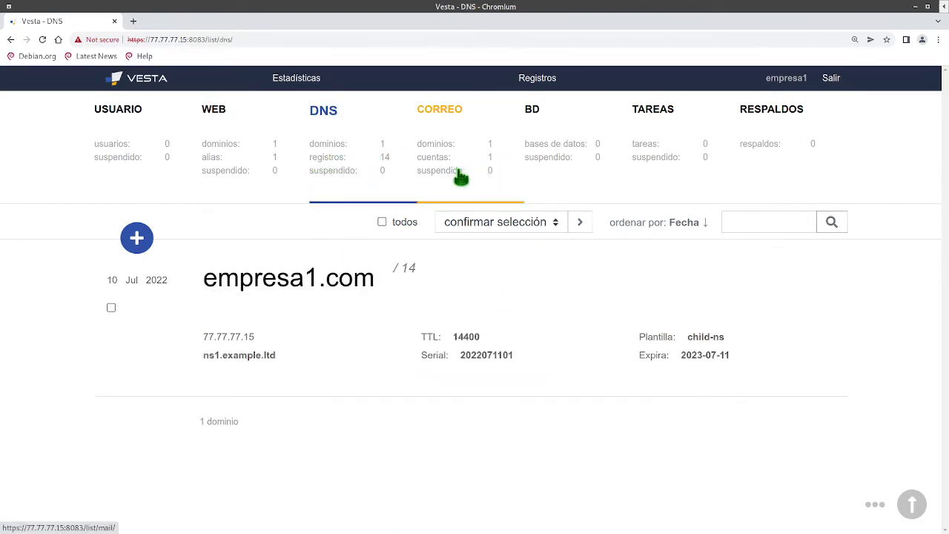
pyautogui.click(460, 177)
pyautogui.moveTo(388, 289)
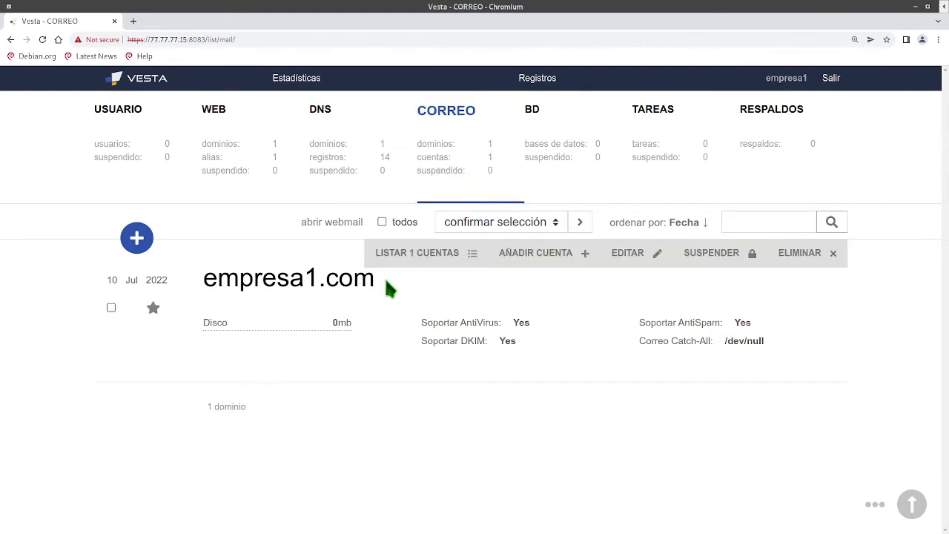
pyautogui.click(433, 256)
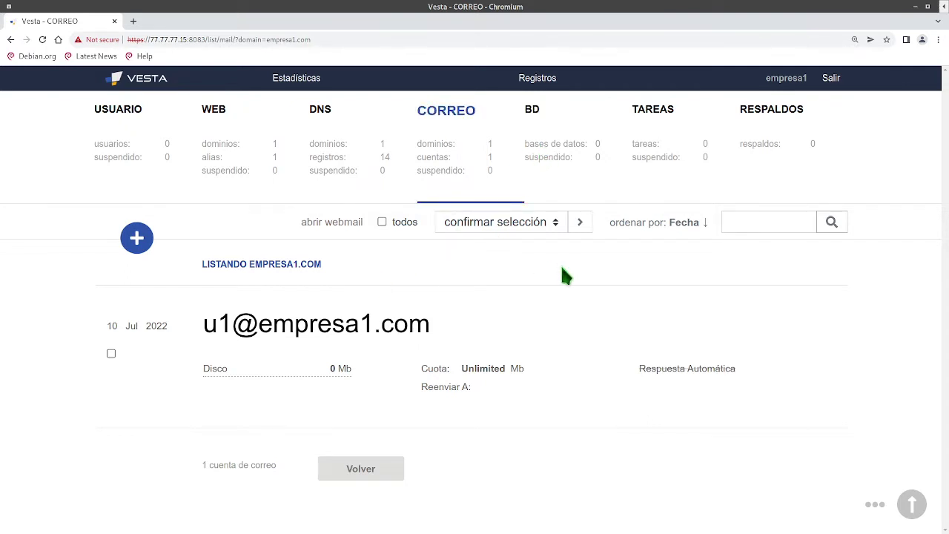
pyautogui.moveTo(316, 324)
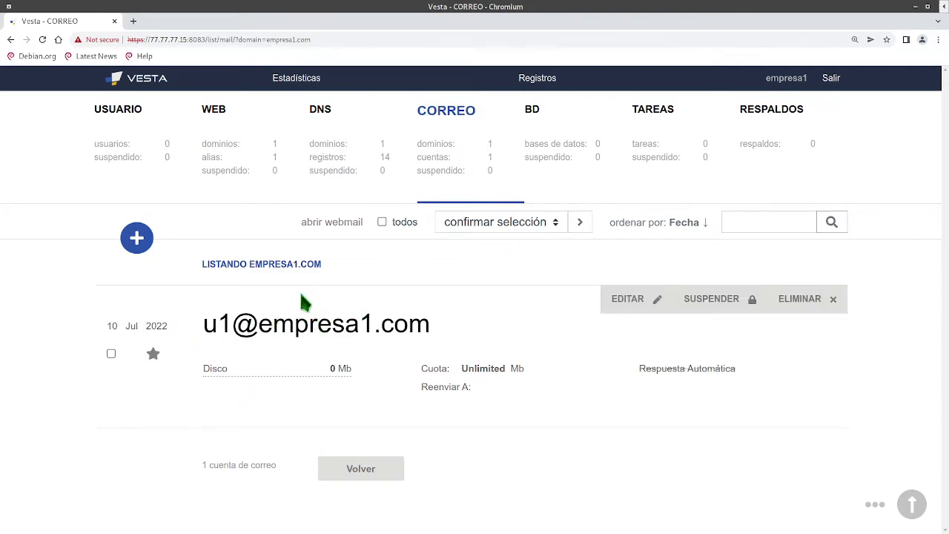
pyautogui.moveTo(261, 240); pyautogui.dragTo(388, 218)
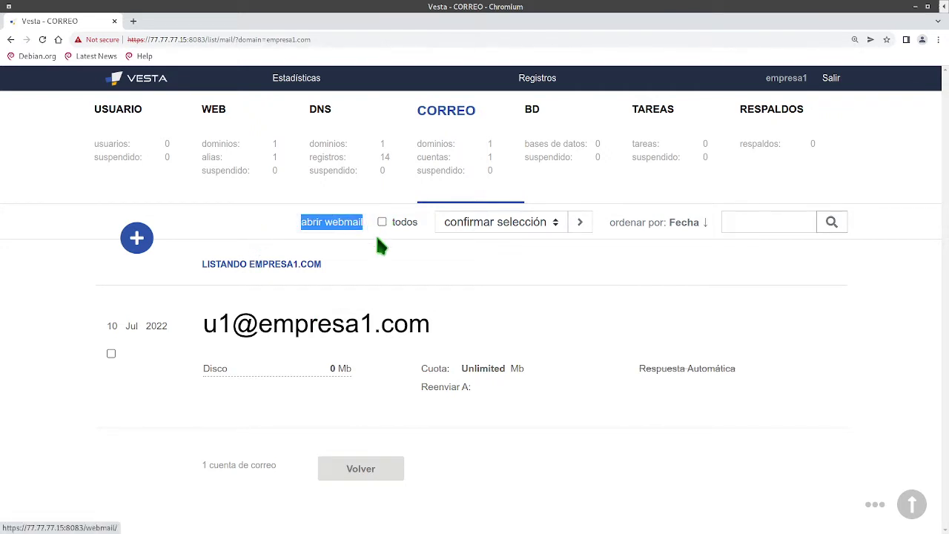
pyautogui.click(325, 226)
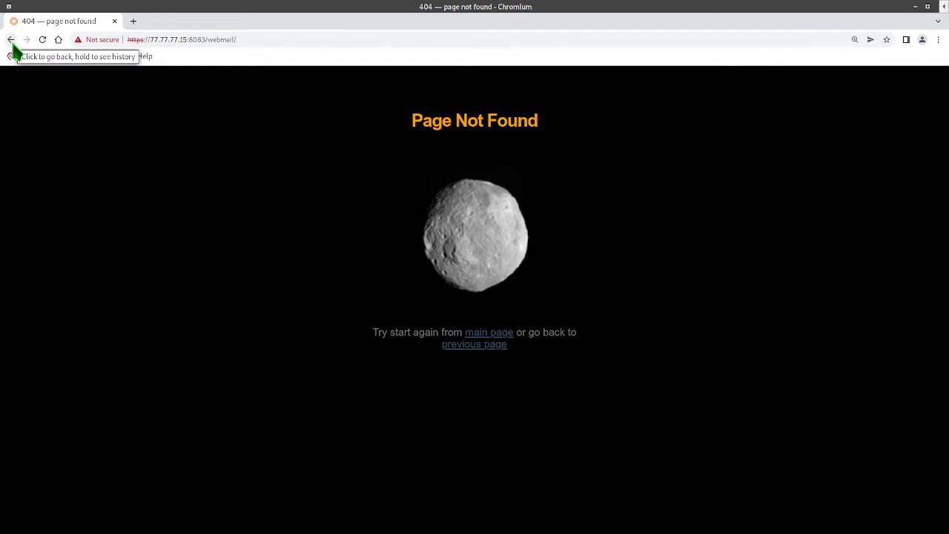
pyautogui.click(11, 40)
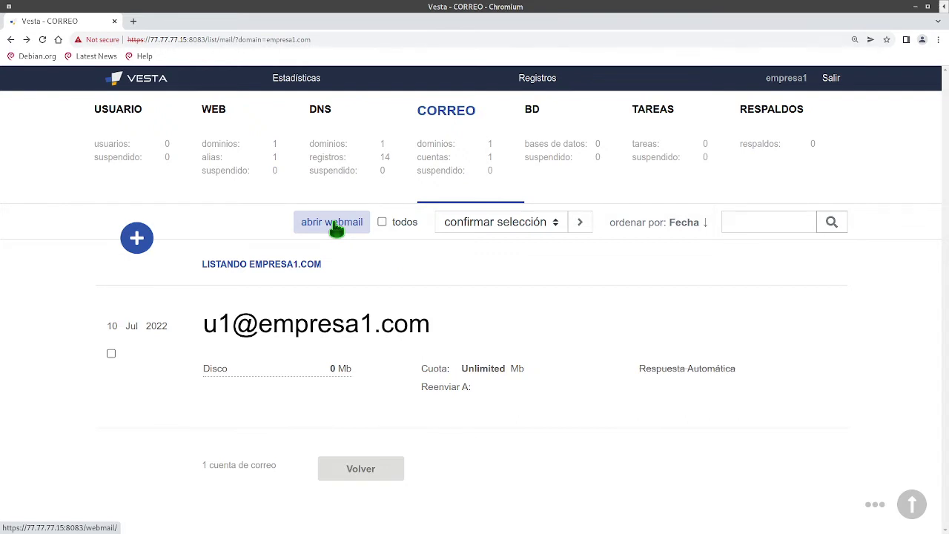
# Open the empresa1.com mail account for editing and open the Roundcube login in a new tab.
pyautogui.click(639, 313)
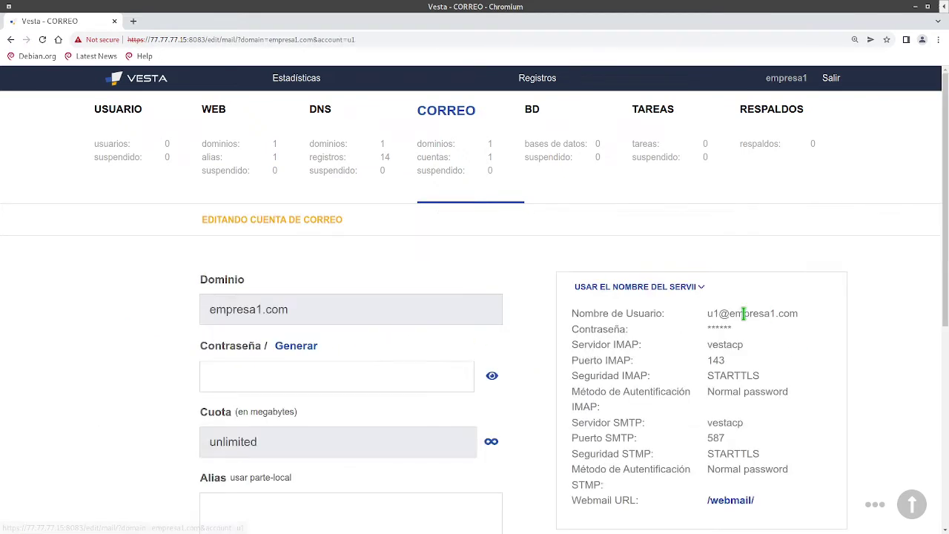
pyautogui.scroll(-3, 710, 312)
pyautogui.moveTo(706, 209); pyautogui.dragTo(792, 380)
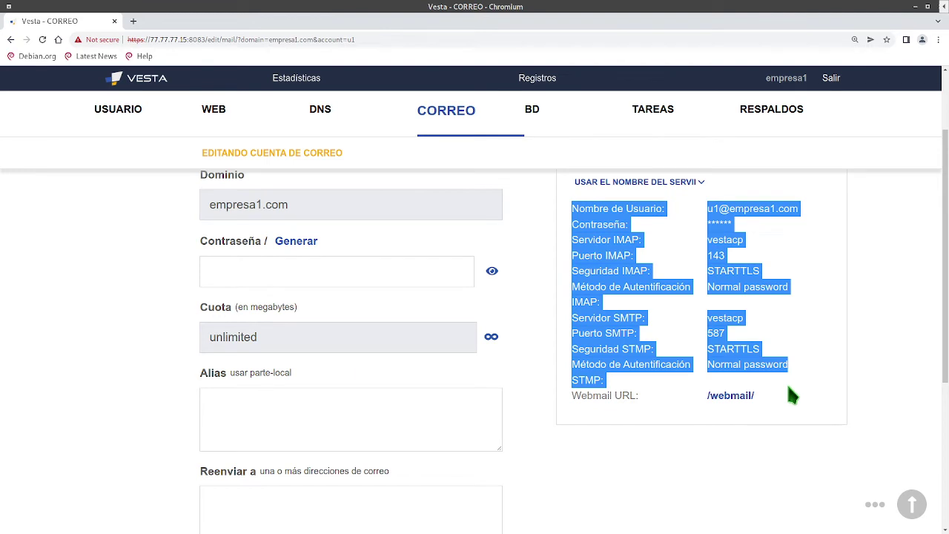
pyautogui.click(749, 398)
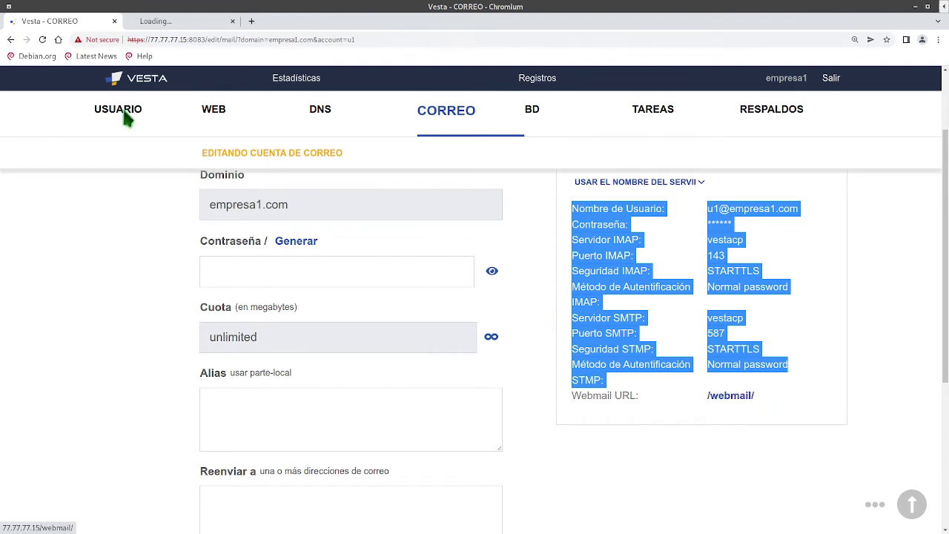
pyautogui.click(158, 24)
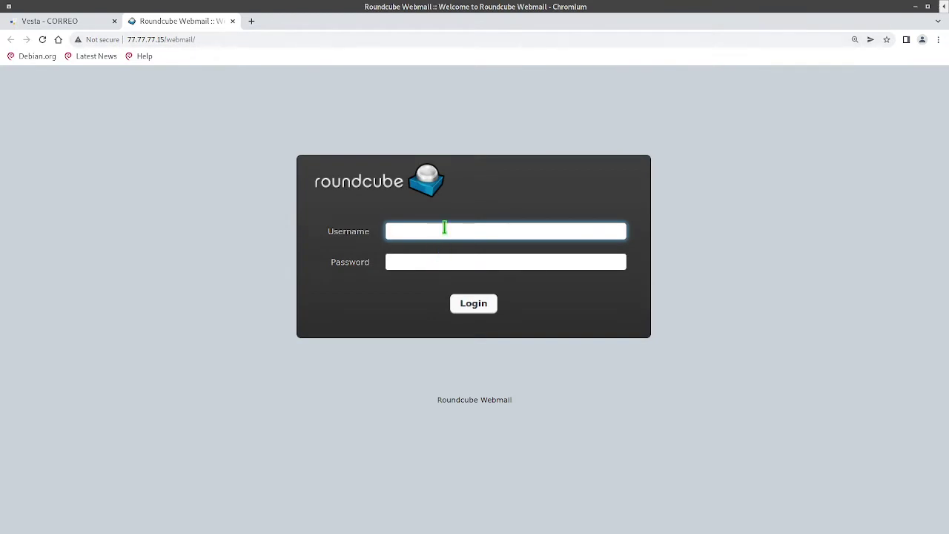
# Copy the mail account username from Vesta into the Roundcube login username field.
pyautogui.hotkey('ctrl', 'shift', 'Tab')
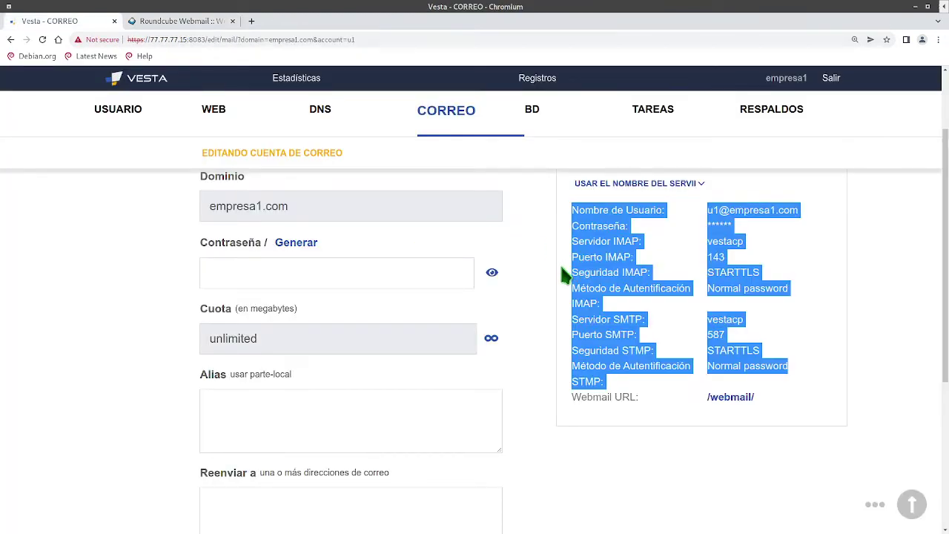
pyautogui.scroll(1, 440, 234)
pyautogui.click(714, 234)
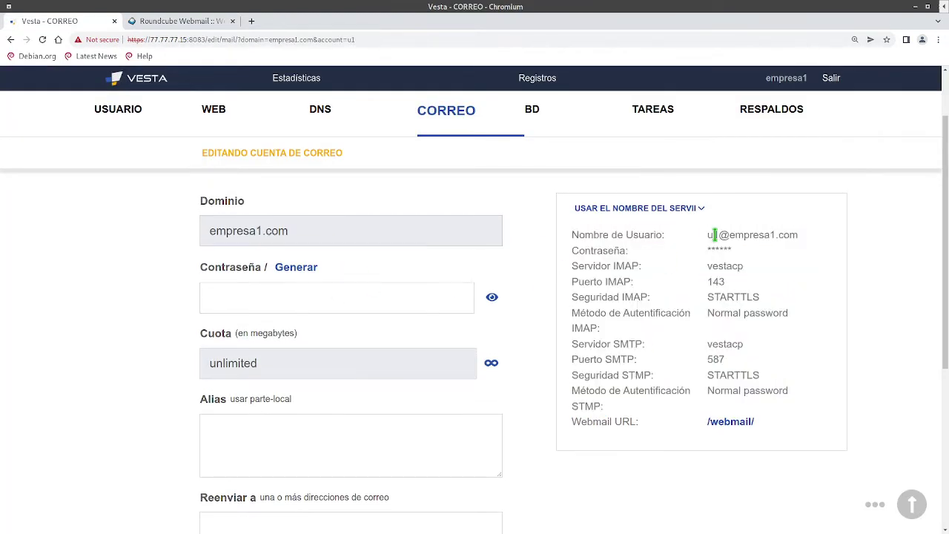
pyautogui.tripleClick(714, 234)
pyautogui.hotkey('ctrl', 'c')
pyautogui.hotkey('ctrl', 'Tab')
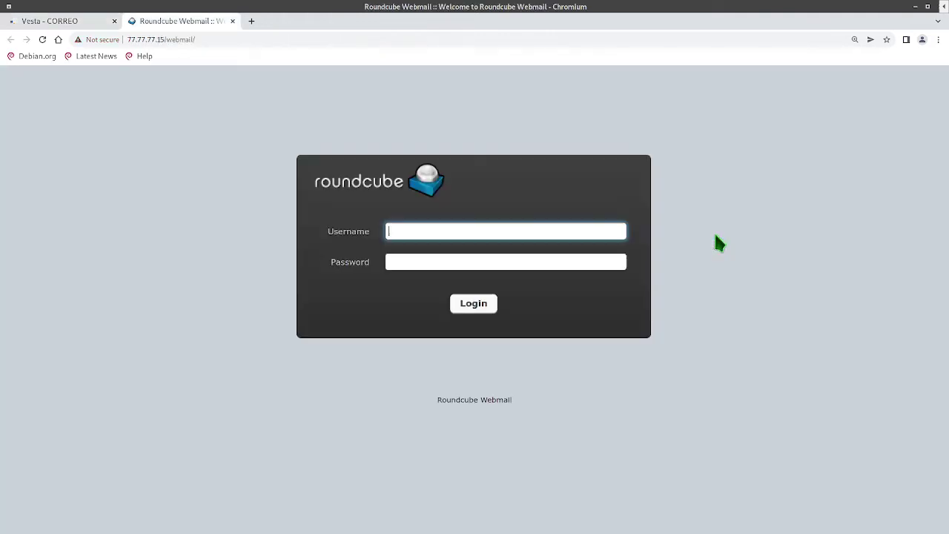
pyautogui.click(486, 234)
pyautogui.hotkey('ctrl', 'v')
pyautogui.click(486, 259)
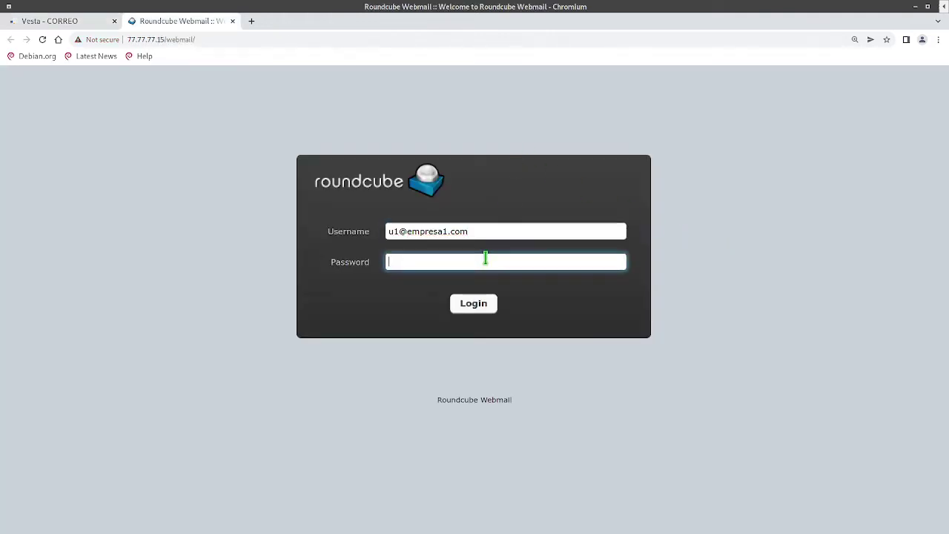
# Generate and save a new mail account password, then log into Roundcube with it.
pyautogui.hotkey('ctrl', 'Tab')
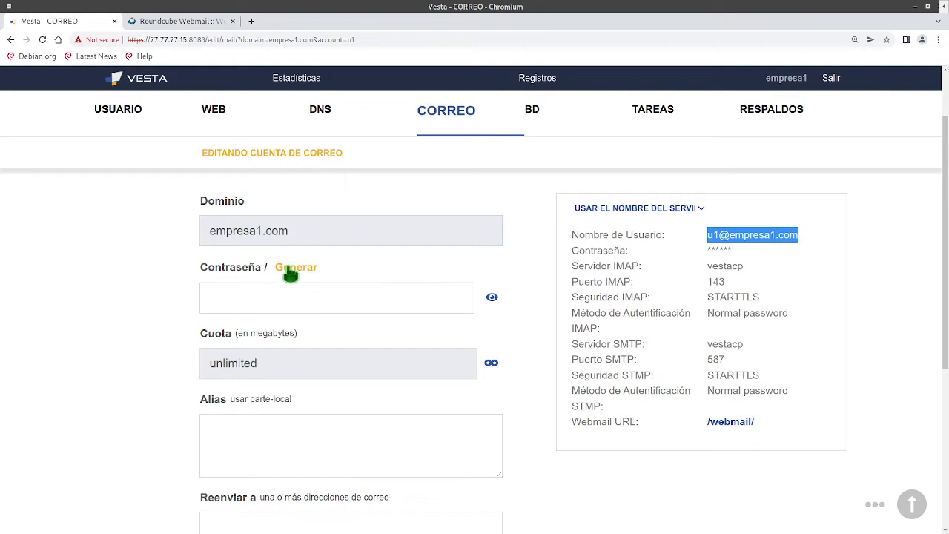
pyautogui.click(295, 269)
pyautogui.click(354, 295)
pyautogui.doubleClick(295, 293)
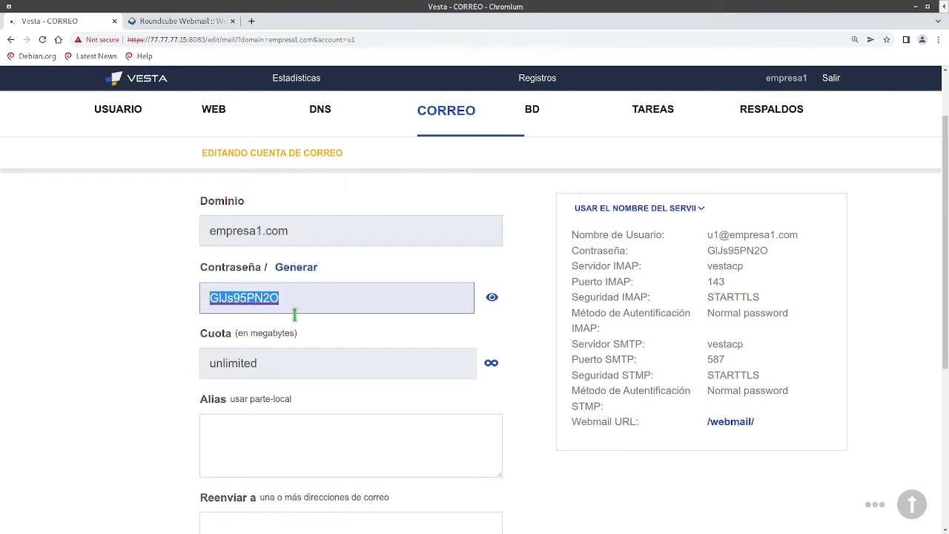
pyautogui.scroll(-3, 294, 315)
pyautogui.scroll(-1, 280, 360)
pyautogui.click(247, 483)
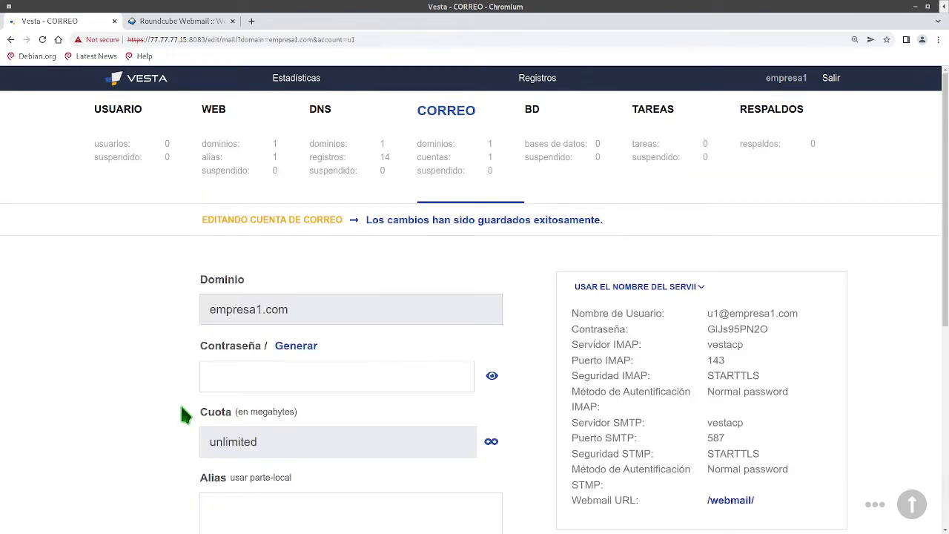
pyautogui.hotkey('ctrl', 'Tab')
pyautogui.hotkey('ctrl', 'v')
pyautogui.click(467, 303)
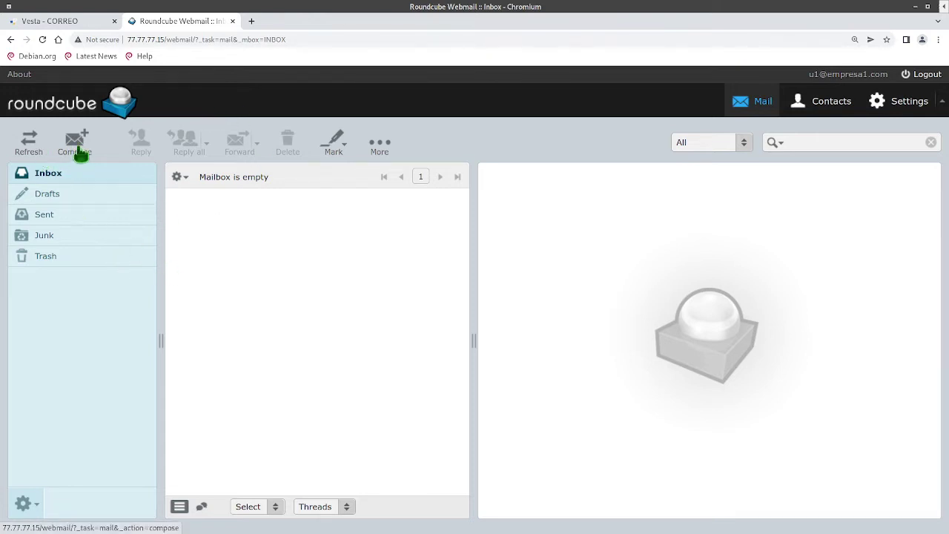
# Refresh the Inbox and confirm Drafts, Sent, Junk and Trash are empty, returning to Inbox.
pyautogui.click(31, 148)
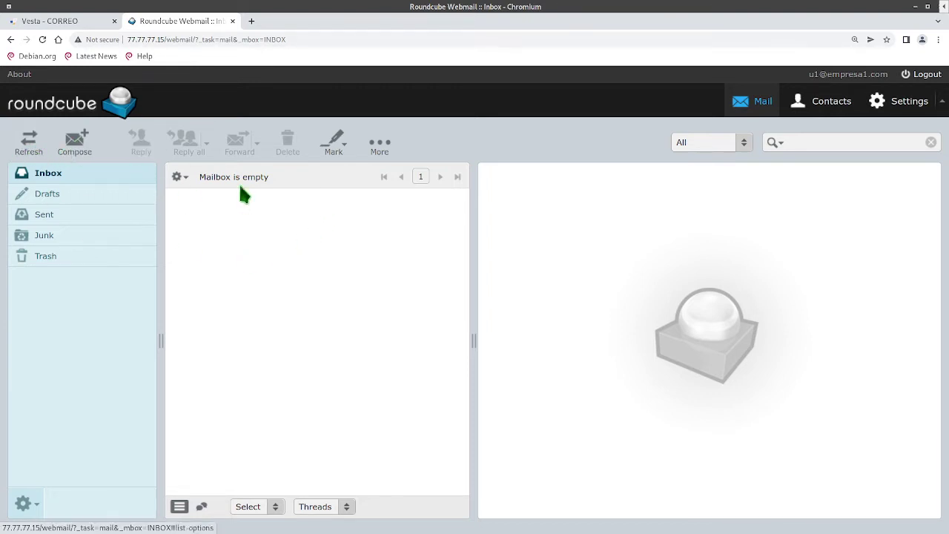
pyautogui.click(72, 194)
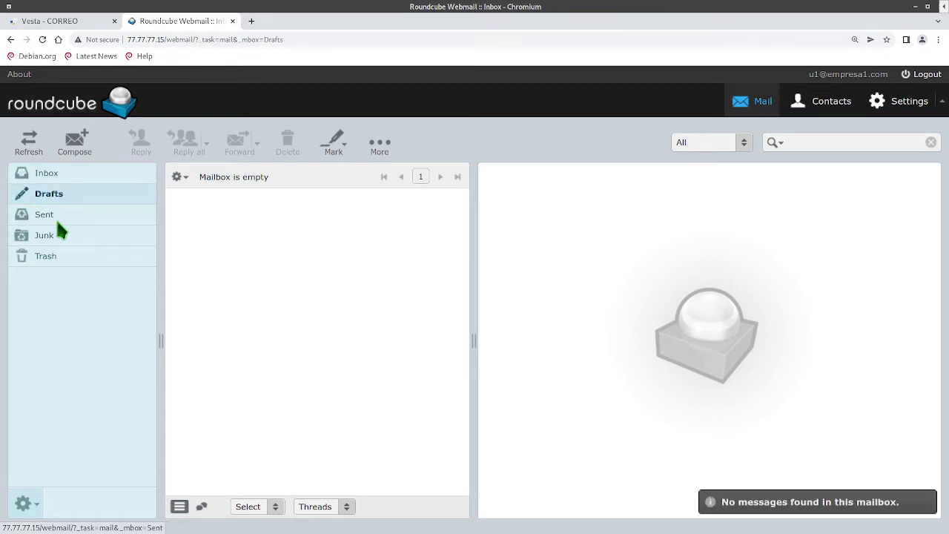
pyautogui.click(44, 216)
pyautogui.click(45, 237)
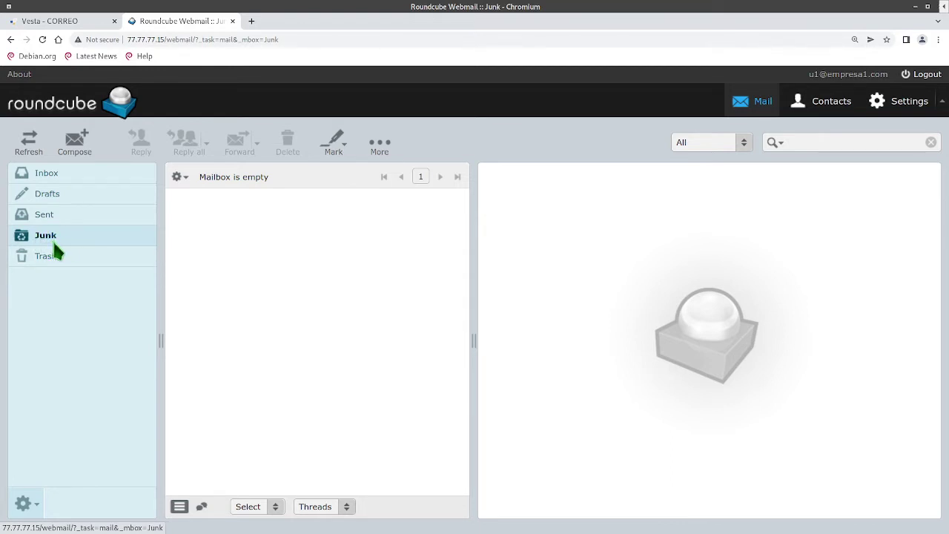
pyautogui.click(44, 255)
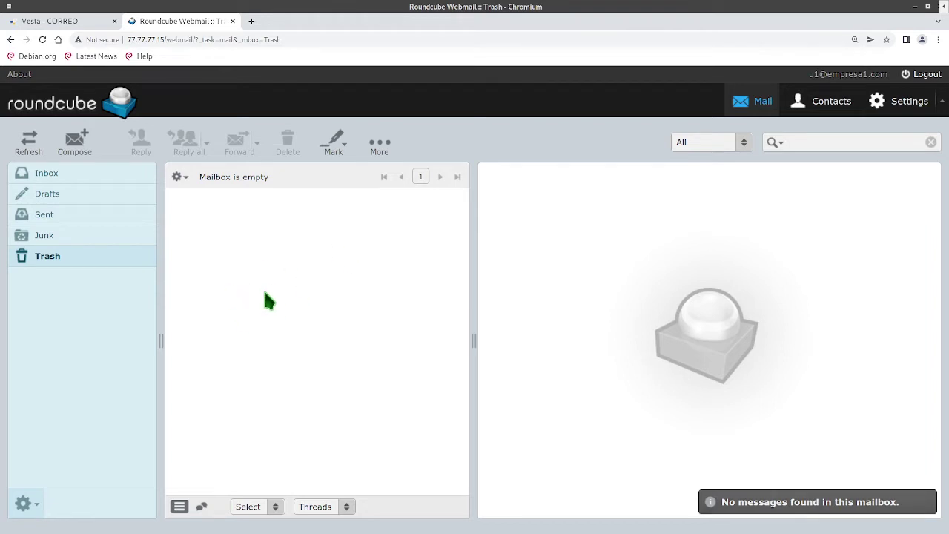
pyautogui.click(50, 175)
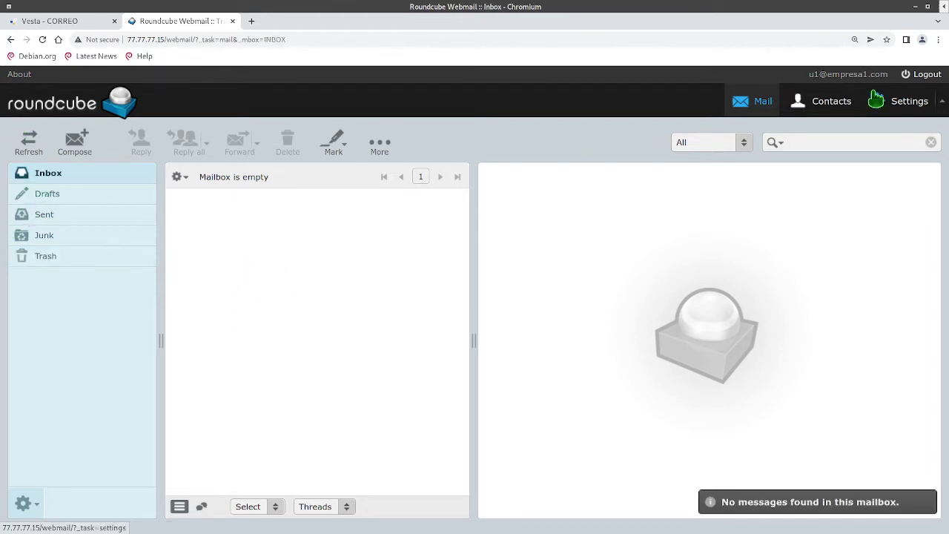
# In Settings > User Interface, choose Spanish (Latin America) as the interface language.
pyautogui.click(898, 104)
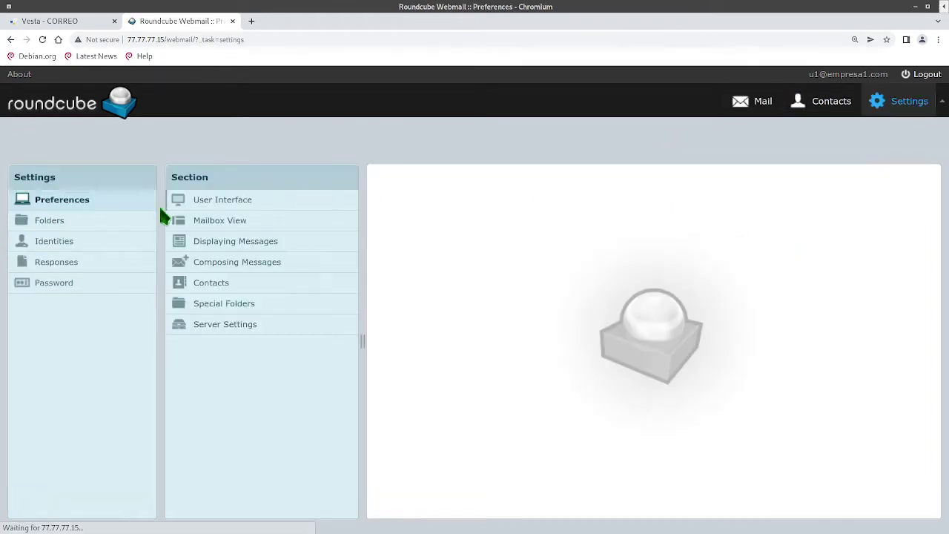
pyautogui.click(189, 205)
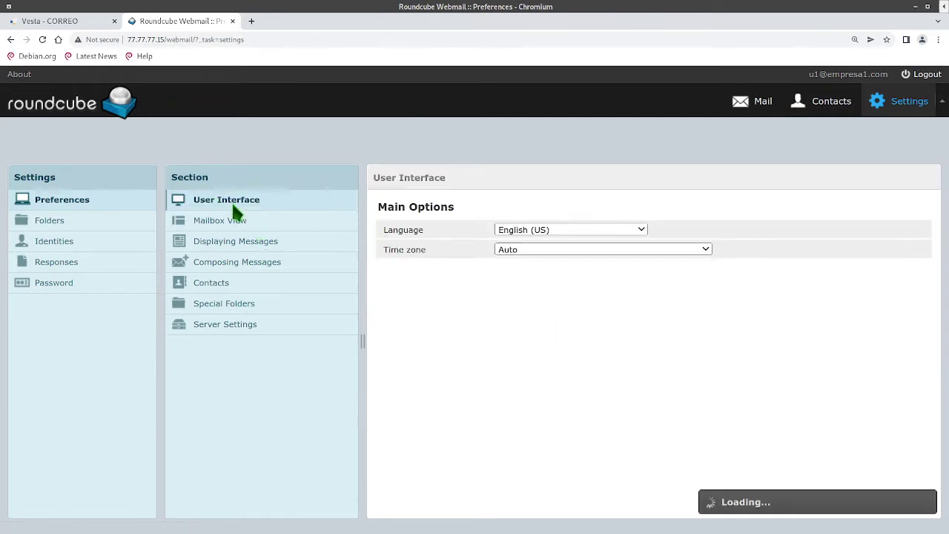
pyautogui.click(702, 231)
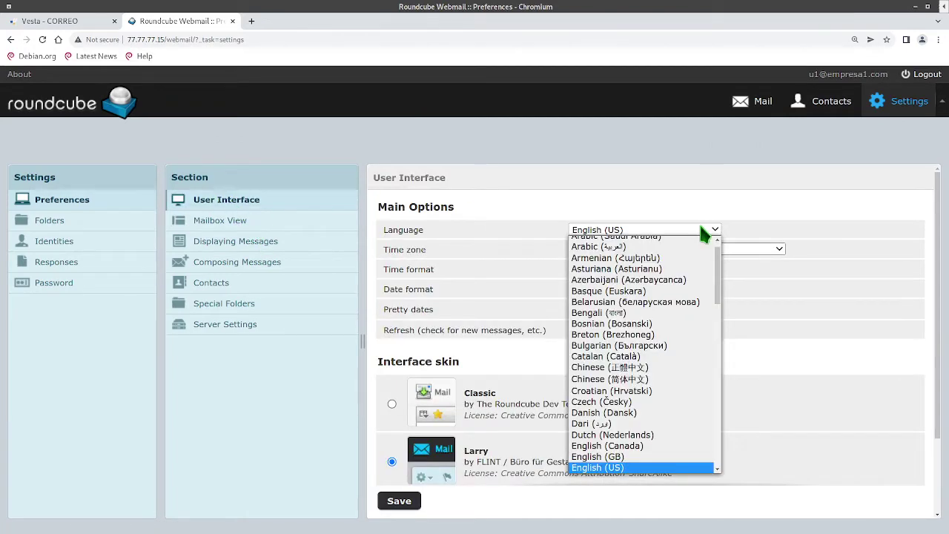
pyautogui.scroll(1, 678, 377)
pyautogui.scroll(-1, 679, 377)
pyautogui.scroll(-2, 681, 378)
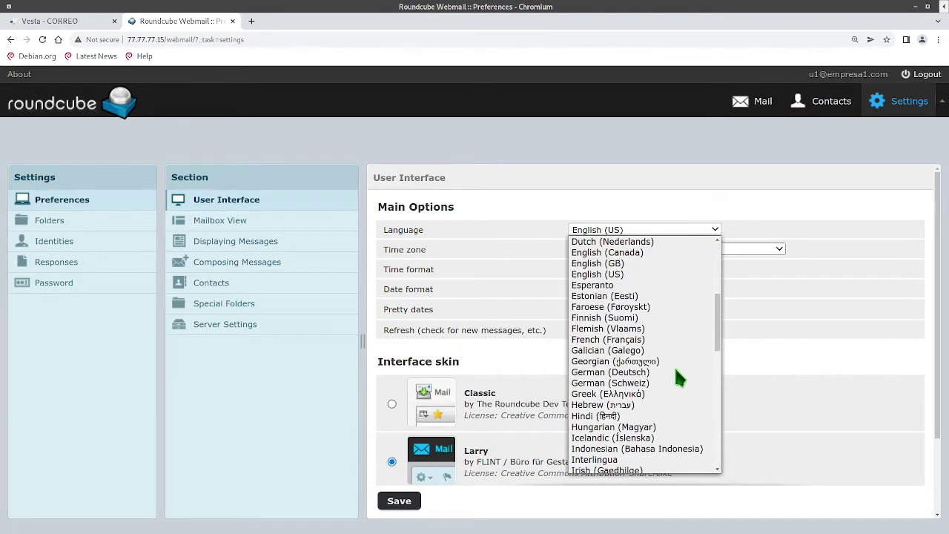
pyautogui.scroll(-2, 679, 378)
pyautogui.scroll(-2, 679, 379)
pyautogui.scroll(-3, 678, 384)
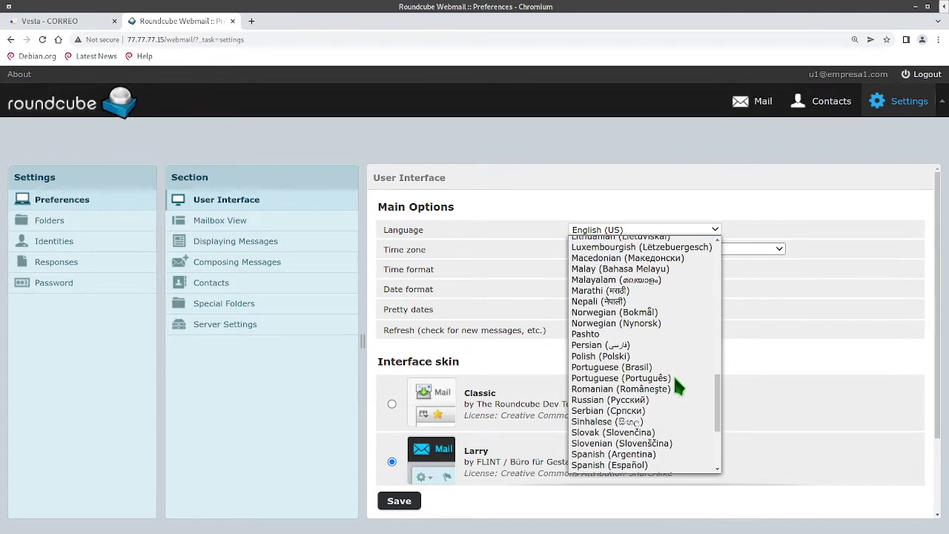
pyautogui.scroll(-1, 678, 385)
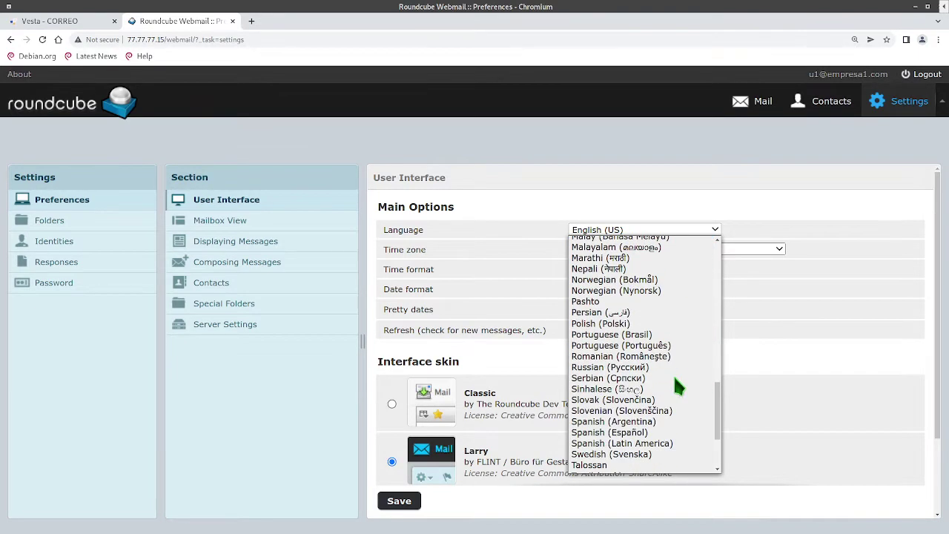
pyautogui.click(667, 442)
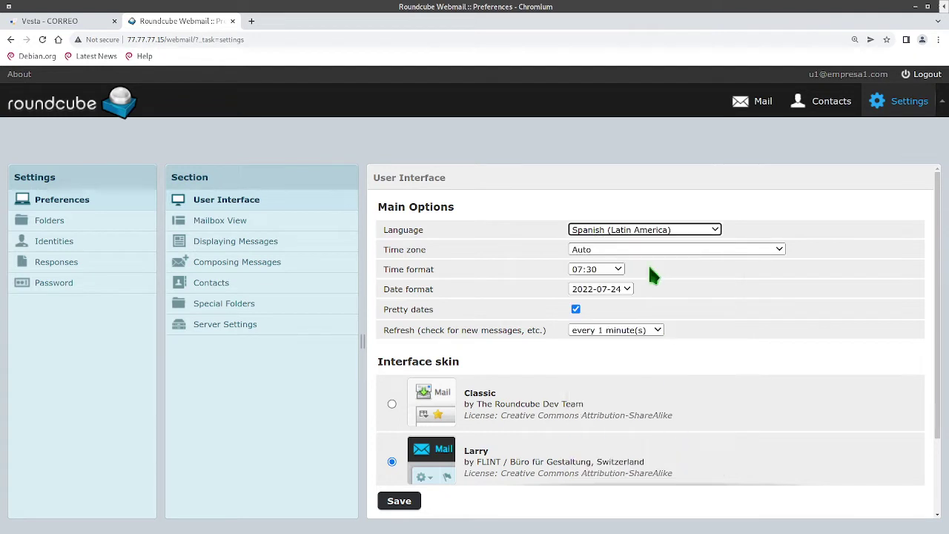
# Select the Classic skin, save the preferences, then view the Mailbox View and Identities settings.
pyautogui.click(510, 209)
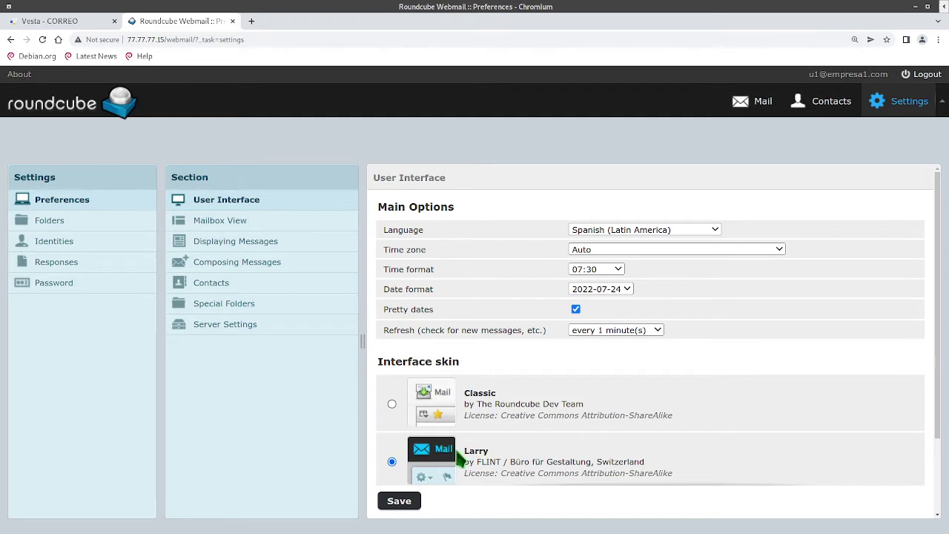
pyautogui.scroll(-3, 482, 422)
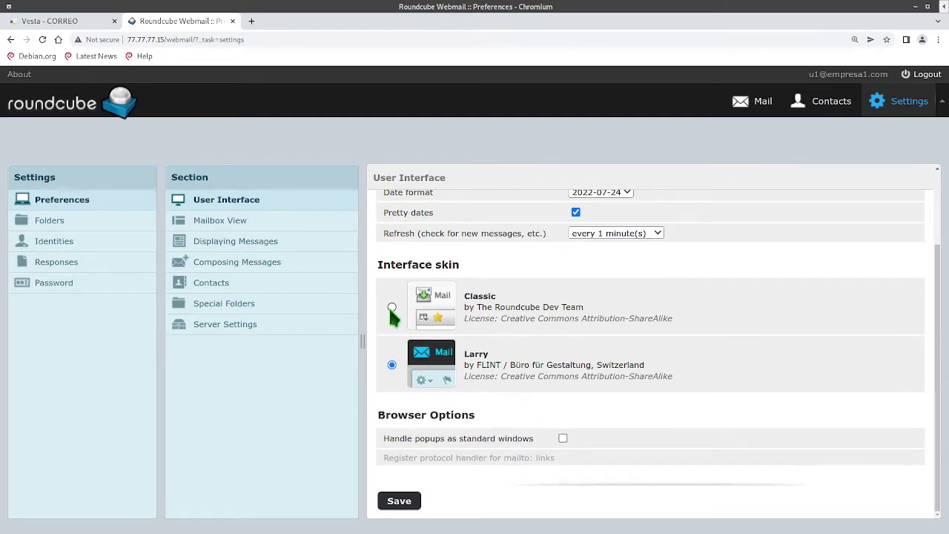
pyautogui.click(392, 306)
pyautogui.click(401, 502)
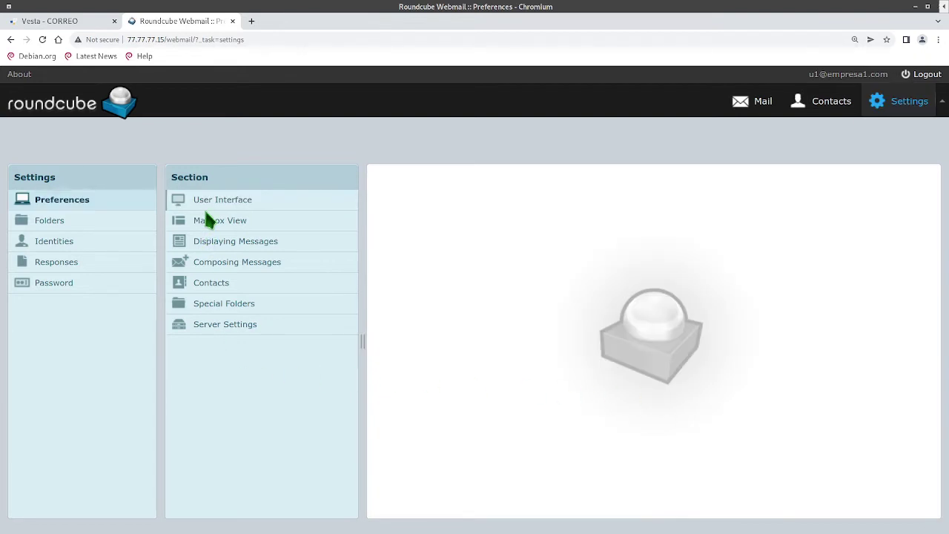
pyautogui.click(209, 220)
pyautogui.click(71, 244)
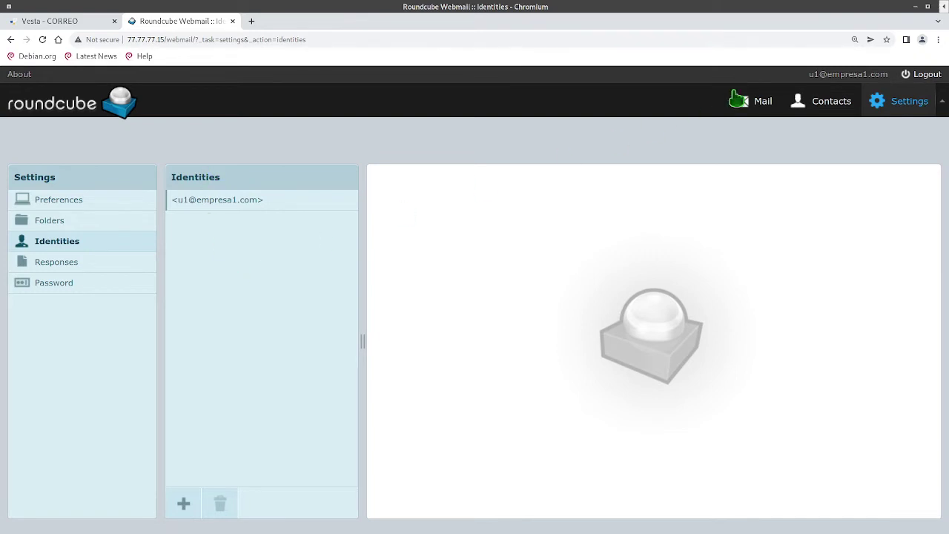
# Open the account's single identity for editing under Settings > Identities.
pyautogui.click(804, 106)
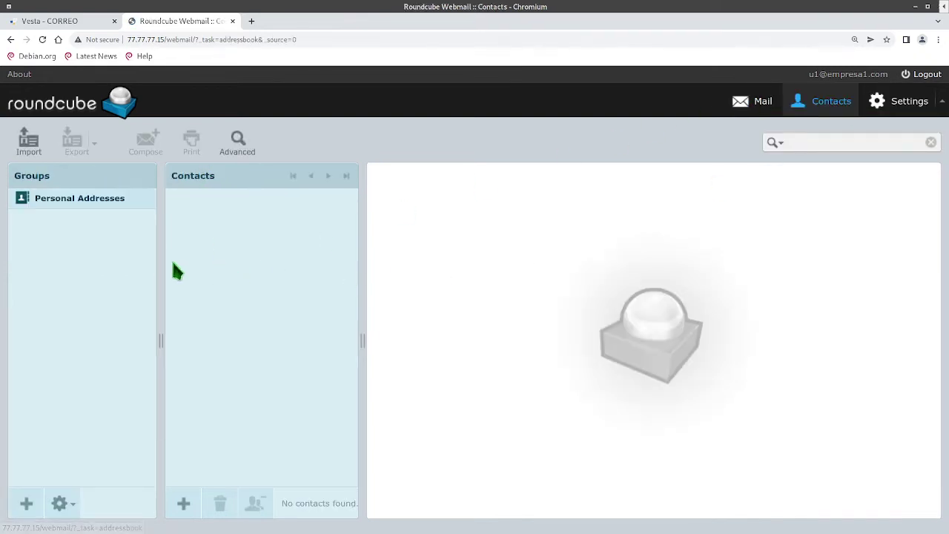
pyautogui.click(889, 108)
pyautogui.click(59, 244)
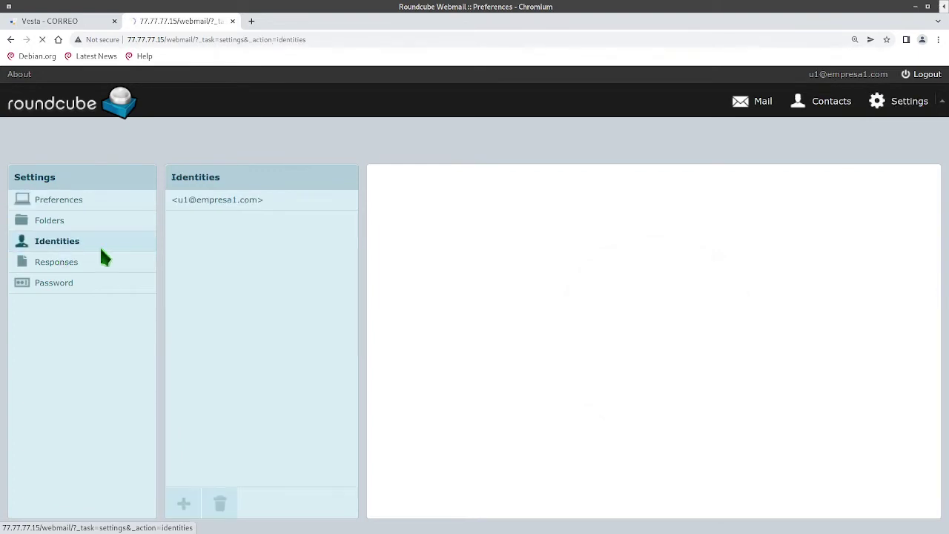
pyautogui.click(218, 200)
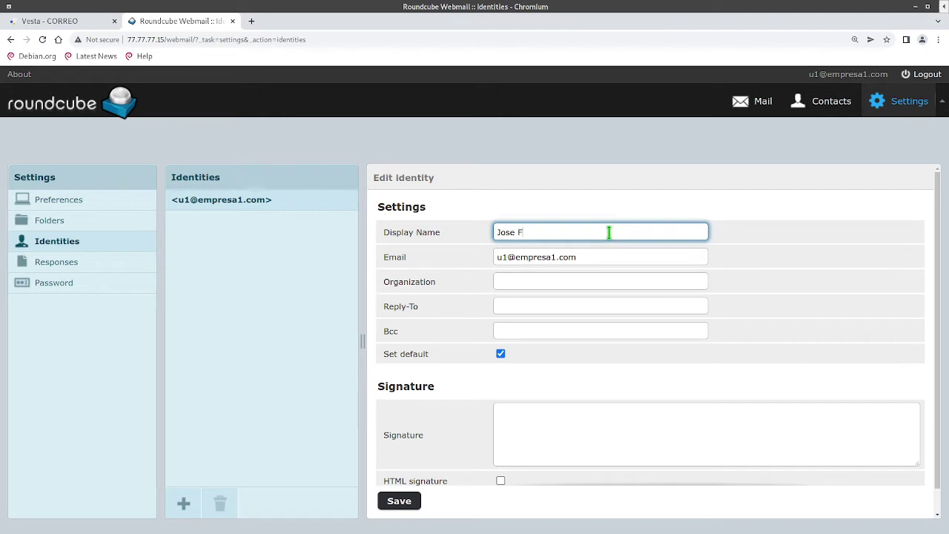
# Replace the identity's display name with Gerente General and return to the Inbox.
pyautogui.hotkey('ctrl', 'a')
pyautogui.write('ad')
pyautogui.hotkey('ctrl', 'a')
pyautogui.write('Gerente')
pyautogui.click(543, 435)
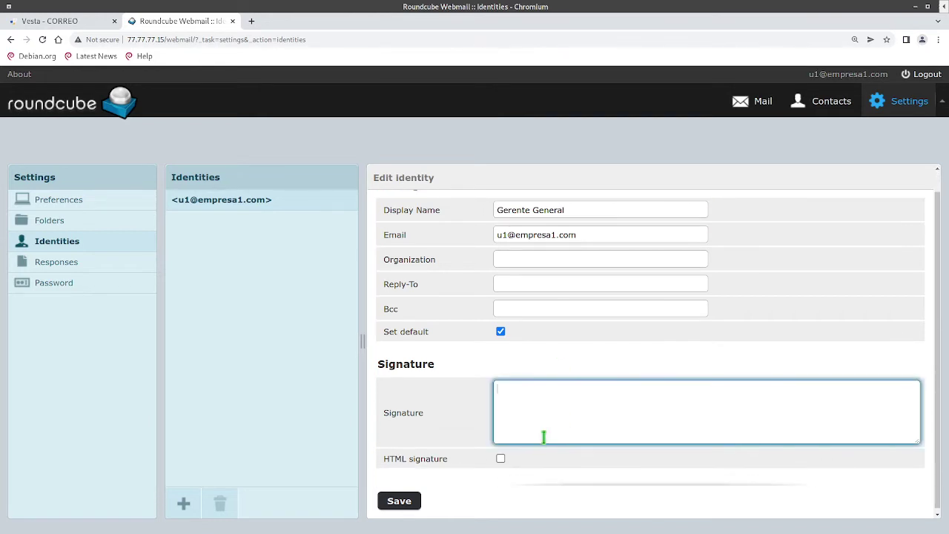
pyautogui.scroll(1, 544, 436)
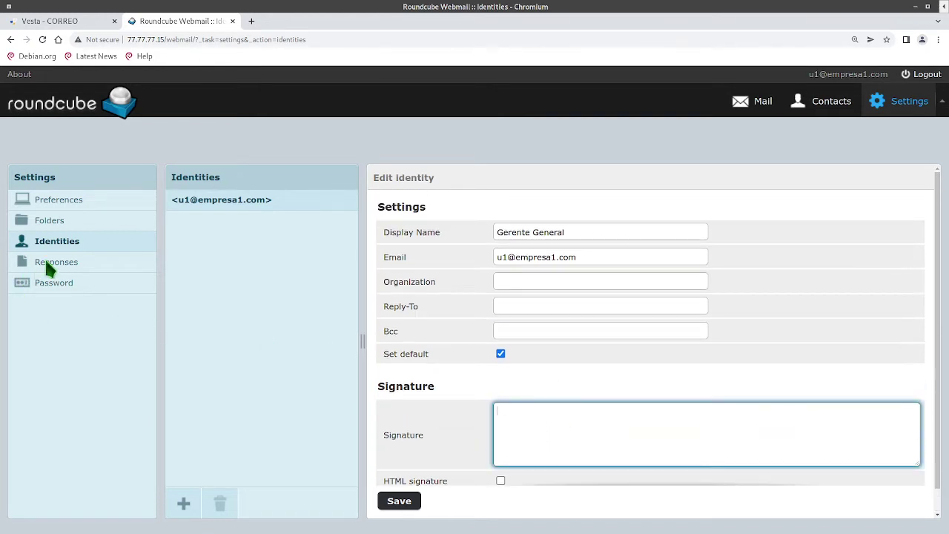
pyautogui.click(152, 199)
pyautogui.click(755, 101)
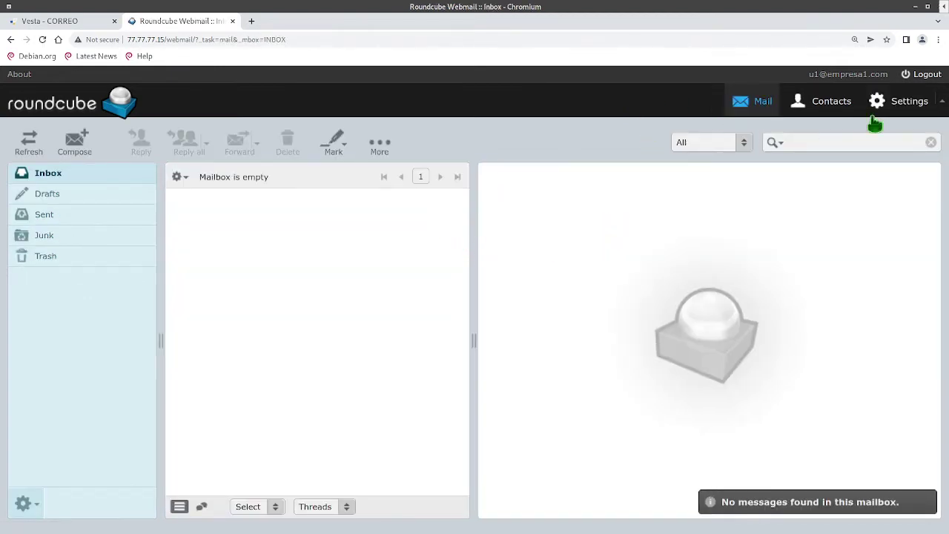
# Log out of Roundcube, then open the Add Database form in Vesta's empty BD section.
pyautogui.click(927, 75)
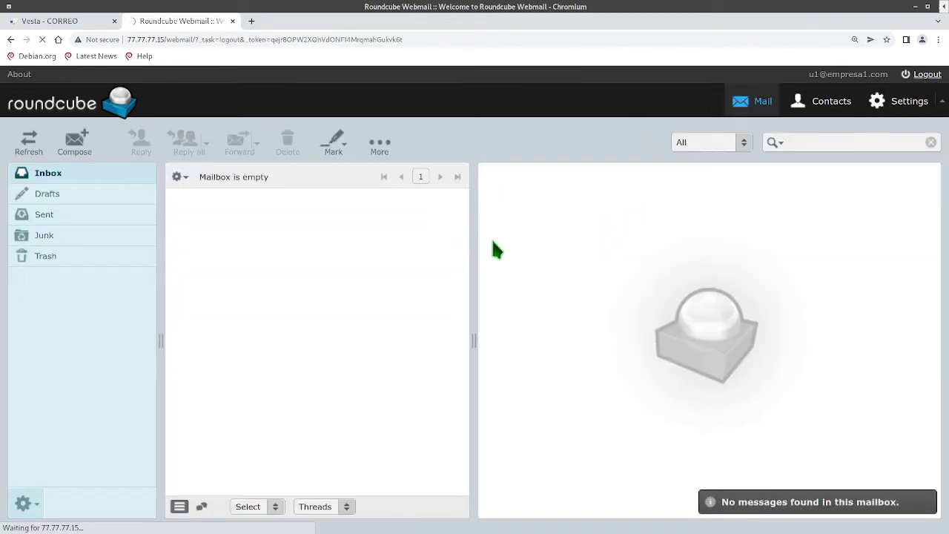
pyautogui.hotkey('ctrl', 'pageup')
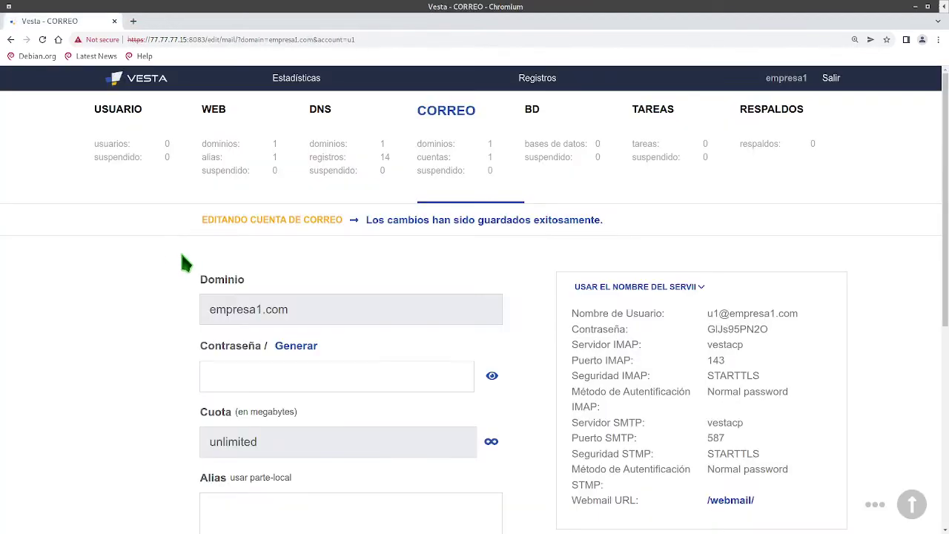
pyautogui.click(538, 163)
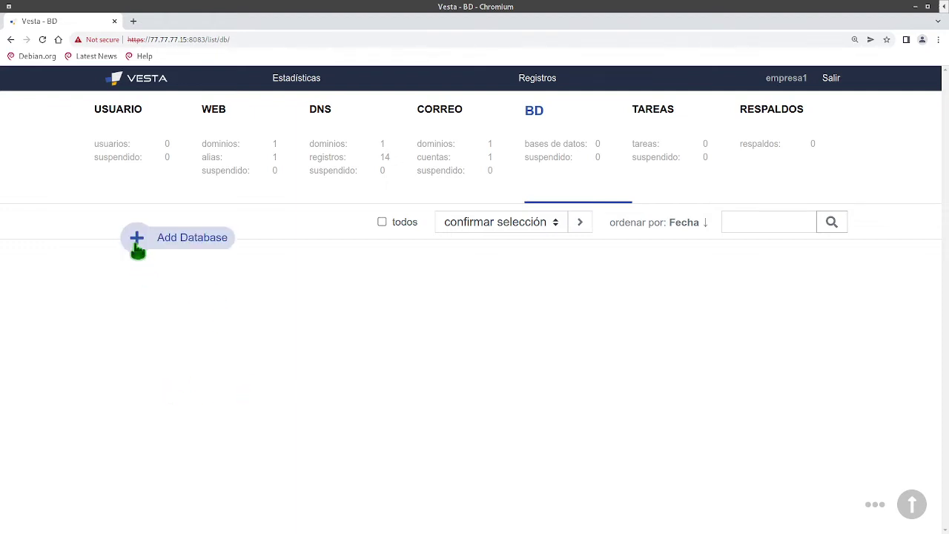
pyautogui.click(174, 250)
# Enter database name bd1 and user ubd1, and generate a random database password.
pyautogui.click(300, 335)
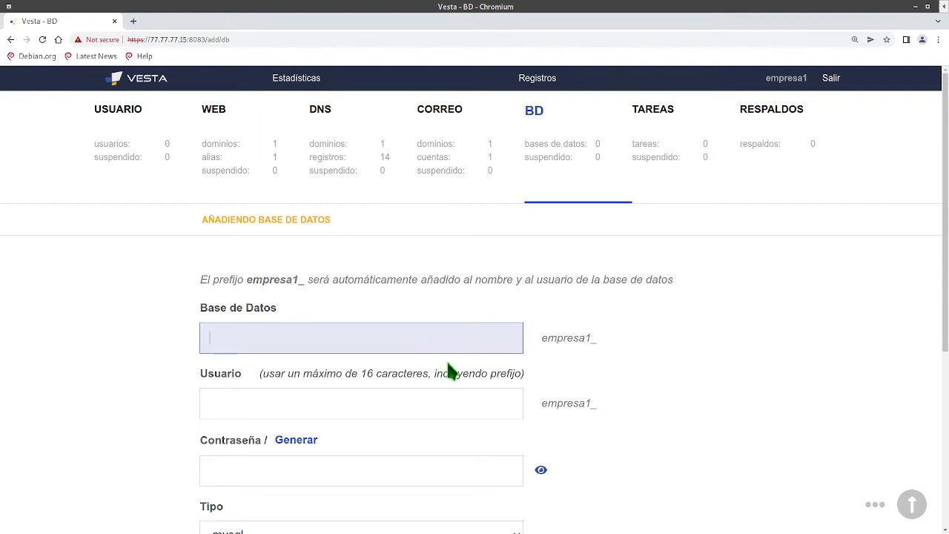
pyautogui.write('bd1')
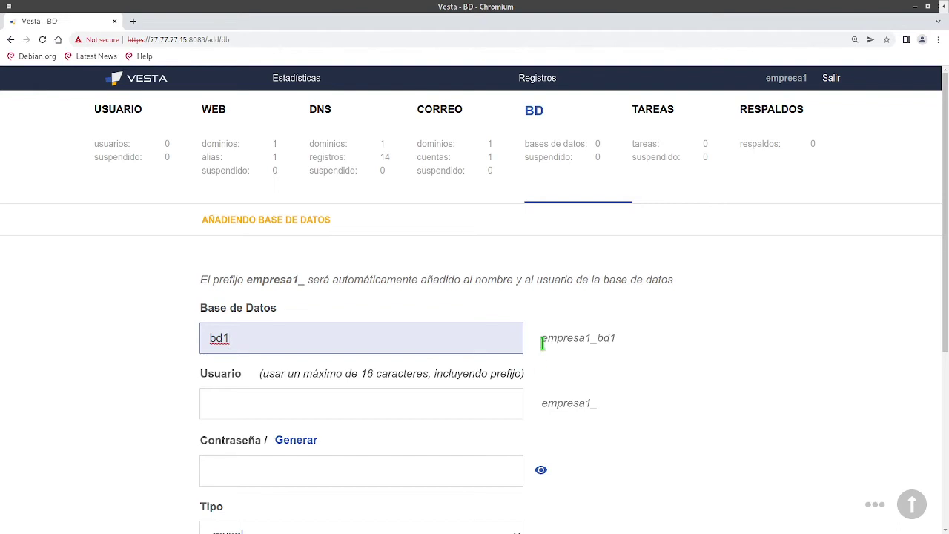
pyautogui.moveTo(542, 342)
pyautogui.mouseDown()
pyautogui.moveTo(593, 342)
pyautogui.moveTo(619, 356)
pyautogui.mouseUp()
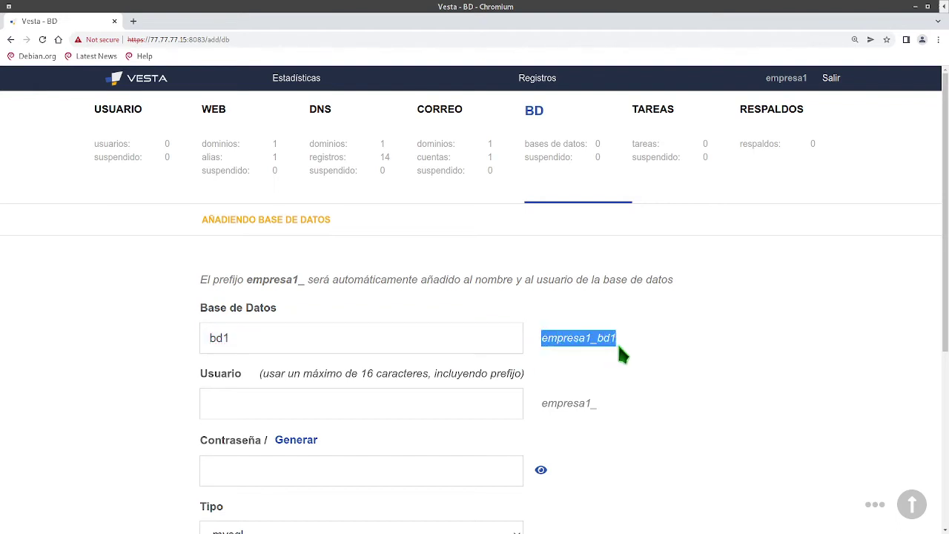
pyautogui.click(455, 395)
pyautogui.write('ubd1')
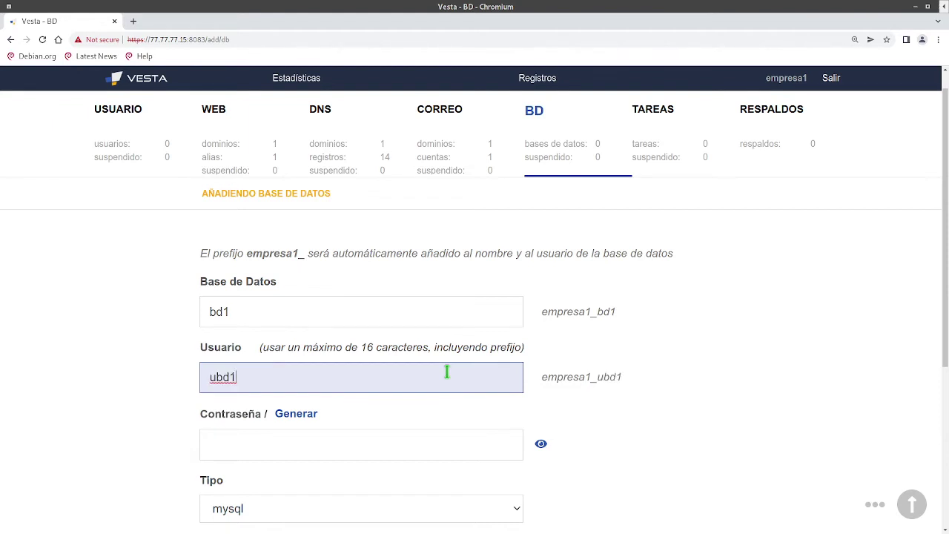
pyautogui.scroll(-2, 252, 367)
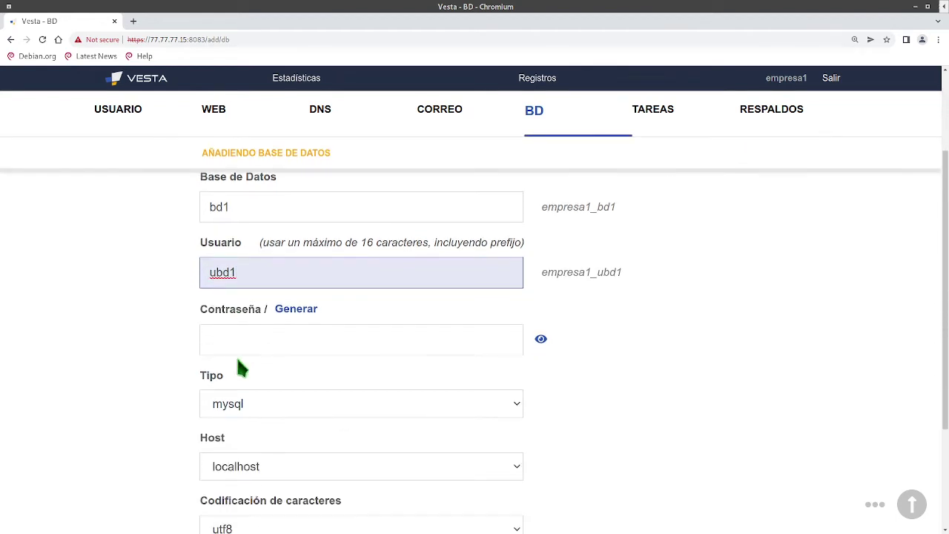
pyautogui.click(306, 310)
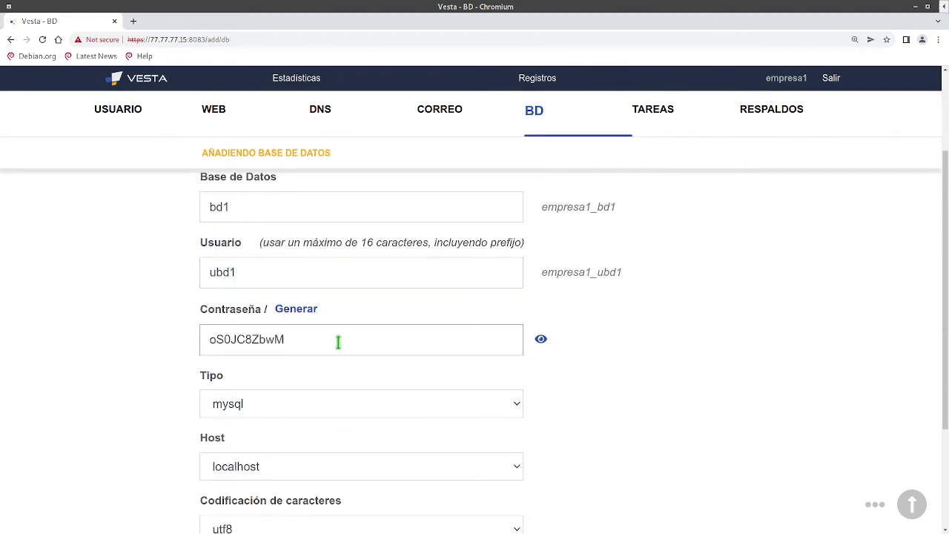
pyautogui.doubleClick(337, 342)
pyautogui.hotkey('ctrl', 'c')
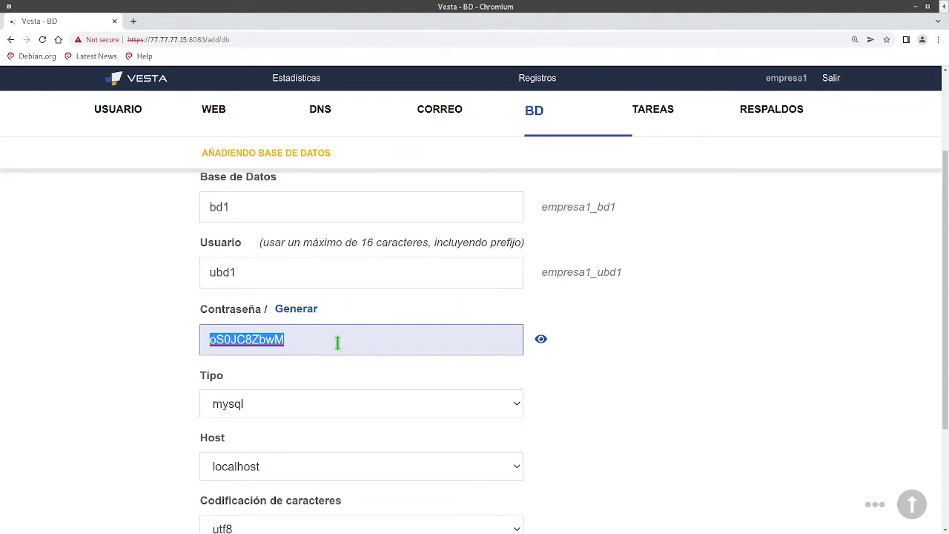
# Save the generated database password on a new line in the Pluma notes.
pyautogui.hotkey('alt', 'Tab')
pyautogui.hotkey('alt', 'Tab')
pyautogui.hotkey('alt', 'Tab')
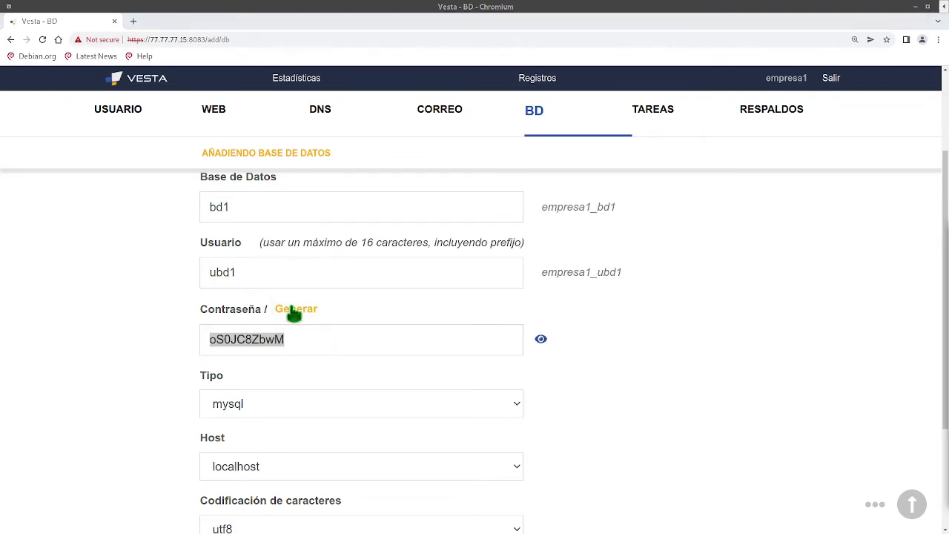
pyautogui.hotkey('alt', 'Tab')
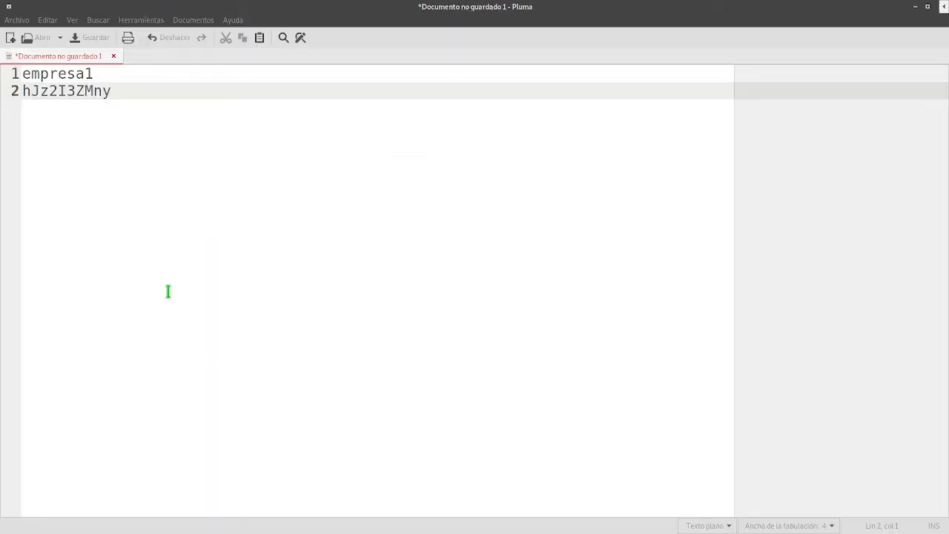
pyautogui.click(155, 234)
pyautogui.press('Return')
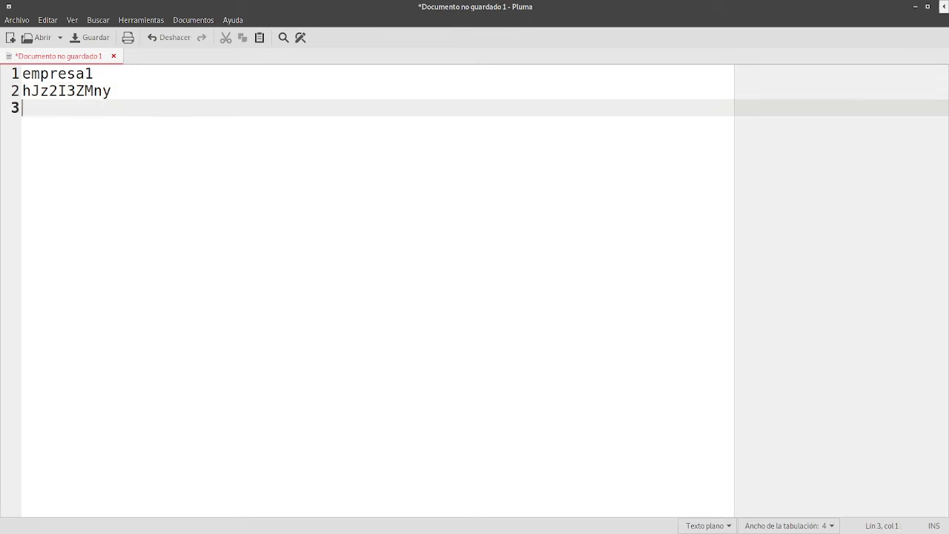
pyautogui.press('Return')
pyautogui.hotkey('ctrl', 'v')
pyautogui.hotkey('alt', 'Tab')
# Review the Tipo and Host dropdowns, keeping mysql and localhost.
pyautogui.click(153, 282)
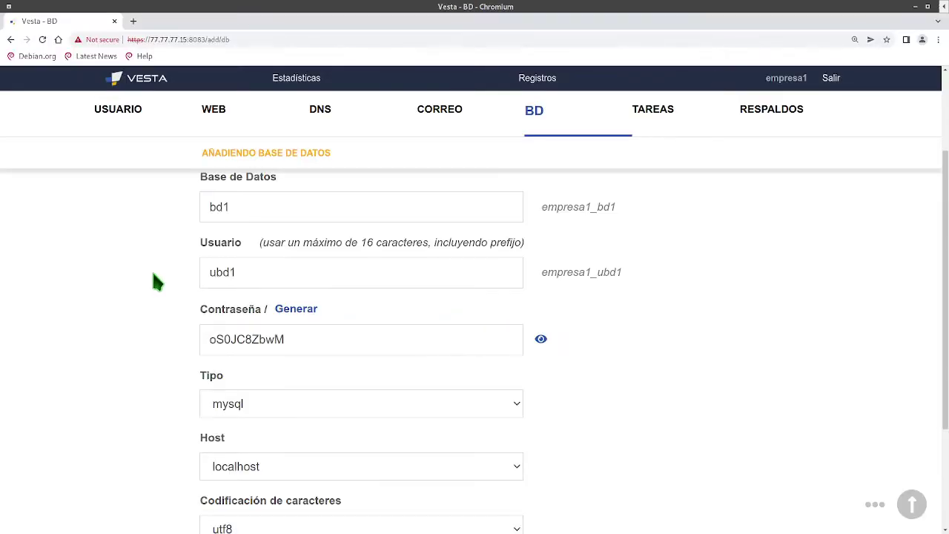
pyautogui.scroll(-2, 153, 289)
pyautogui.click(296, 332)
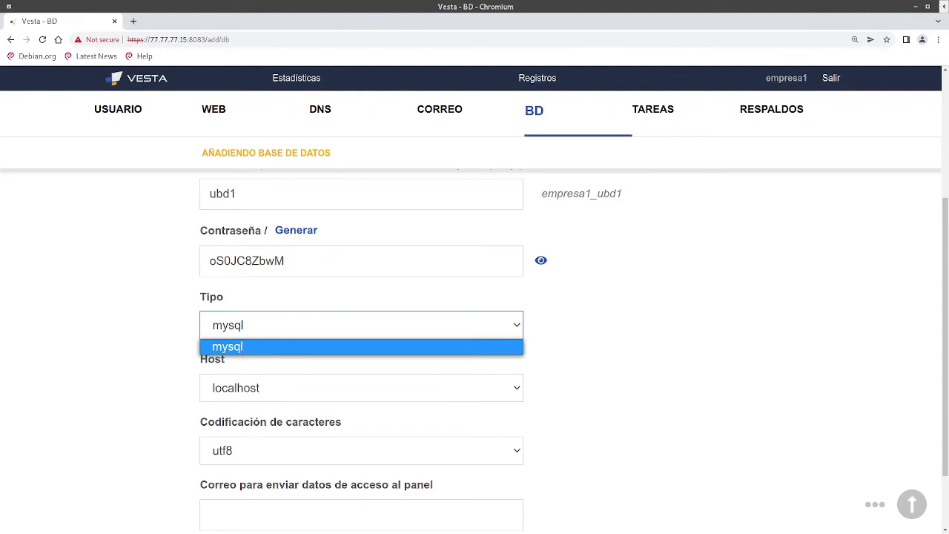
pyautogui.press('Return')
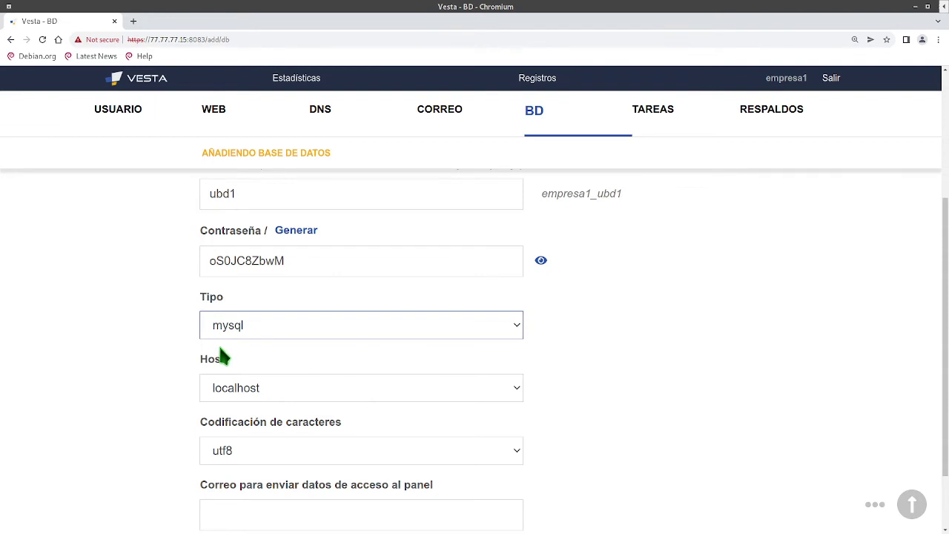
pyautogui.click(233, 328)
pyautogui.click(116, 322)
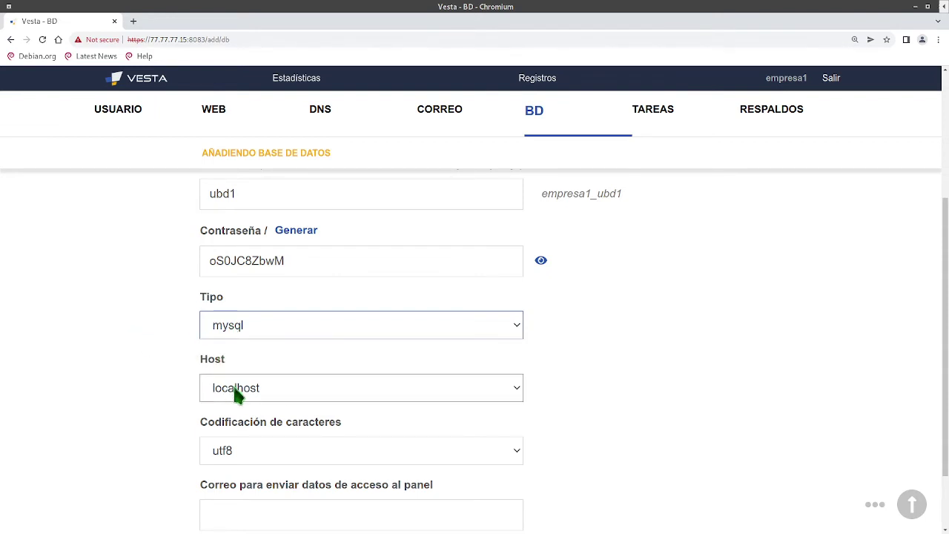
pyautogui.click(272, 387)
pyautogui.click(138, 373)
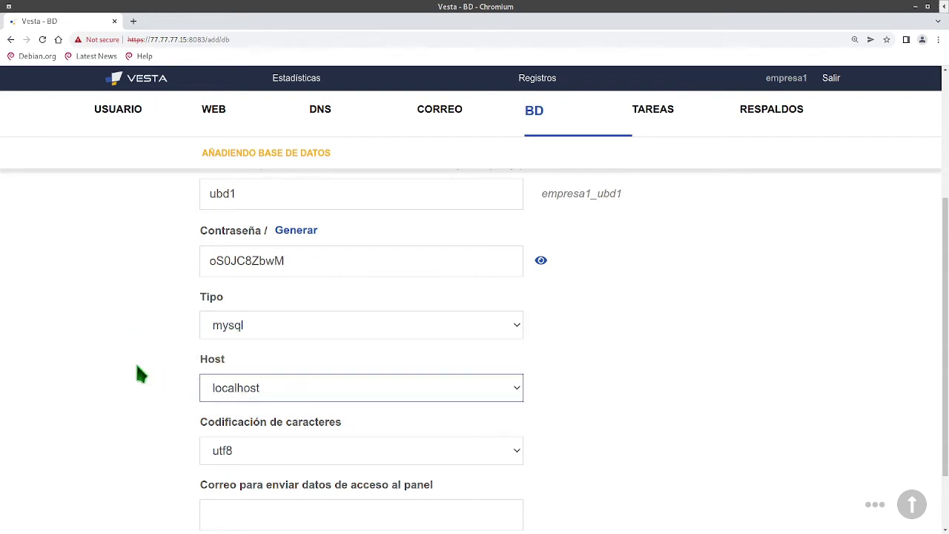
pyautogui.scroll(-2, 138, 373)
# Browse the Codificación list from first to last encoding, ending at binary.
pyautogui.click(303, 369)
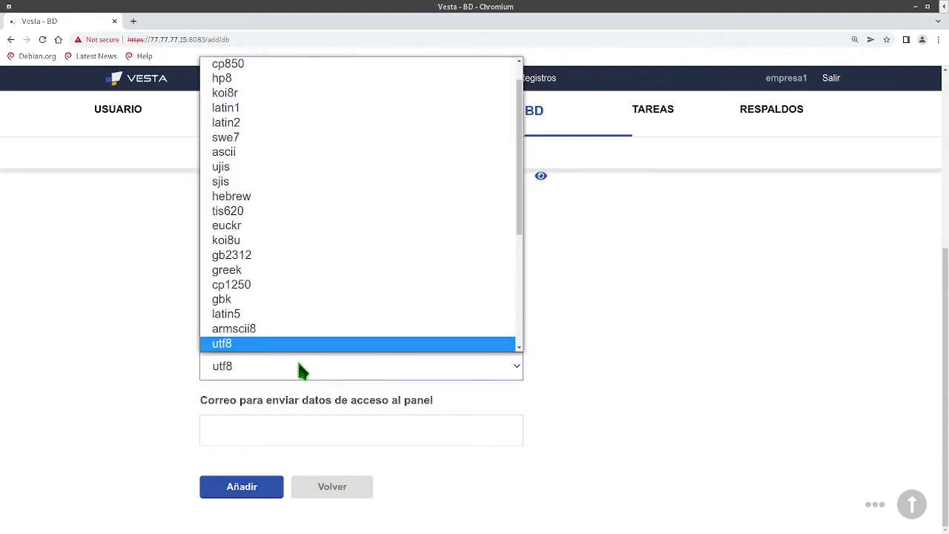
pyautogui.scroll(1, 314, 263)
pyautogui.scroll(1, 311, 250)
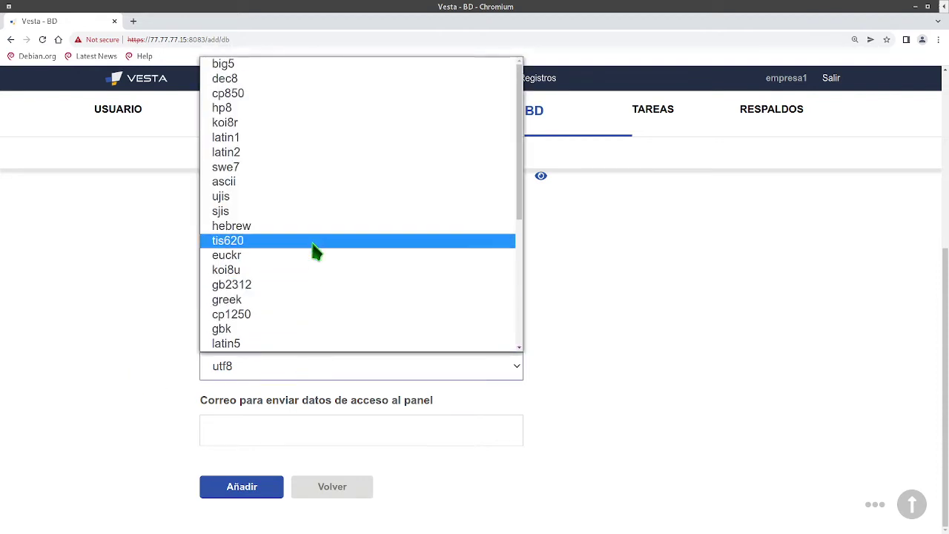
pyautogui.scroll(-3, 312, 252)
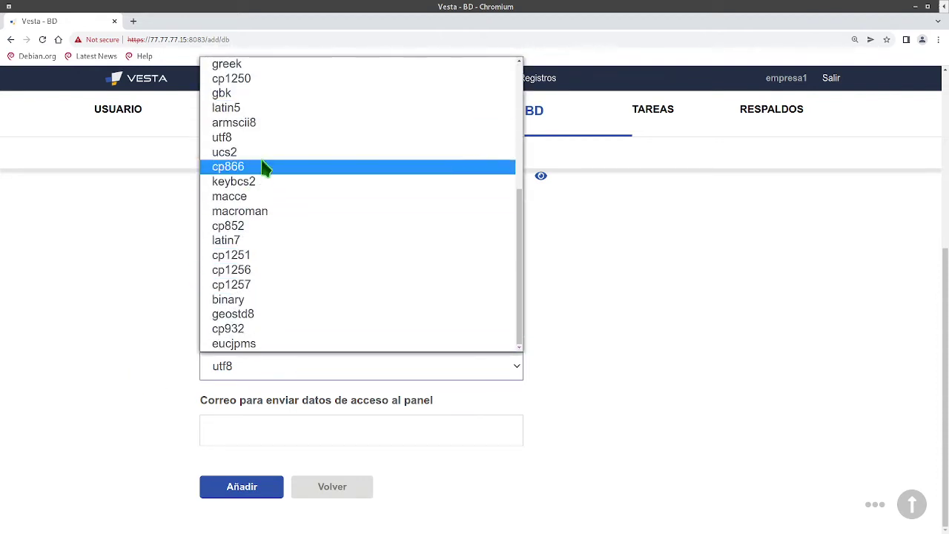
pyautogui.scroll(3, 317, 233)
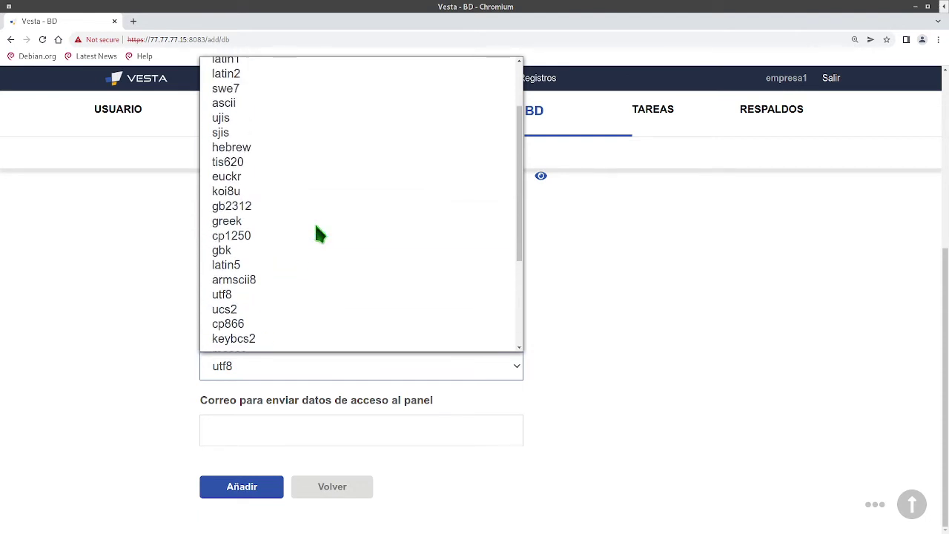
pyautogui.scroll(2, 317, 233)
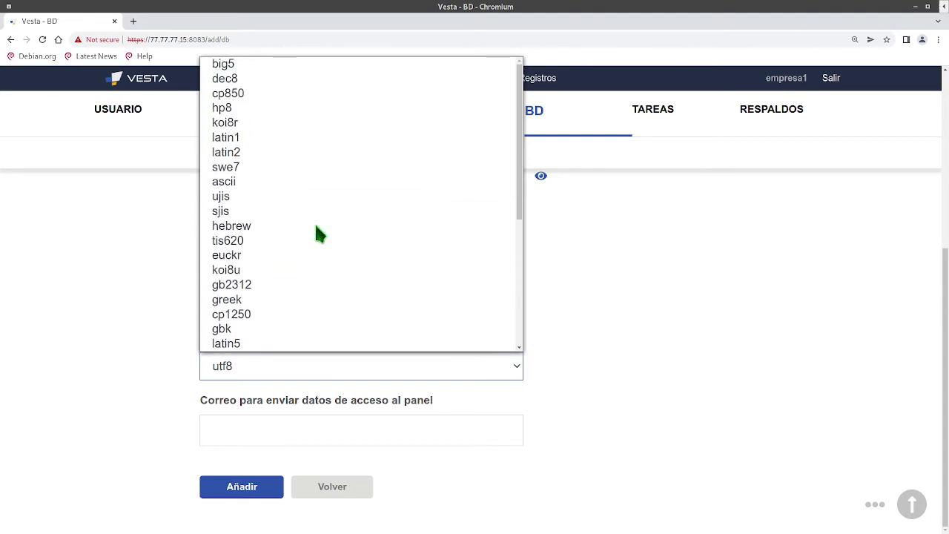
pyautogui.press('End')
pyautogui.press('Home')
pyautogui.press('End')
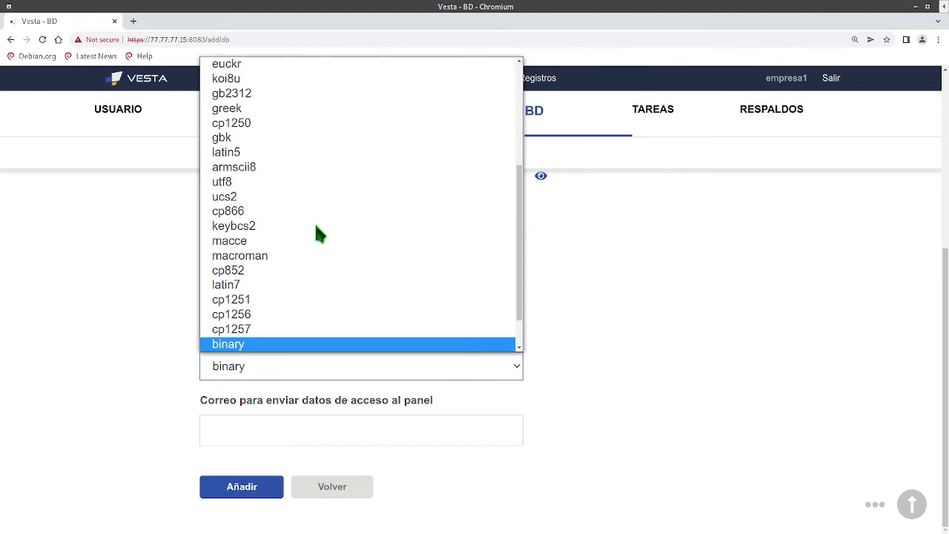
pyautogui.press('Home')
pyautogui.press('End')
pyautogui.scroll(-2, 318, 232)
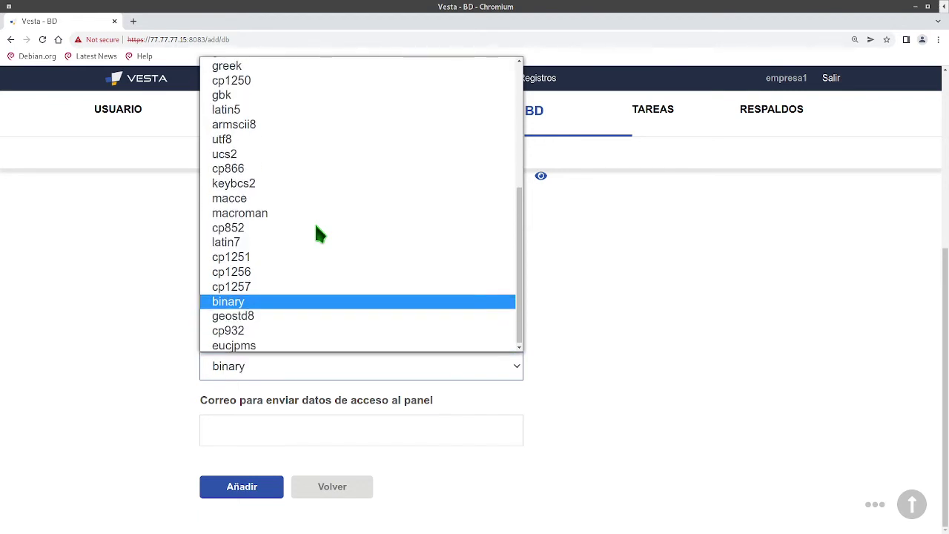
pyautogui.click(134, 297)
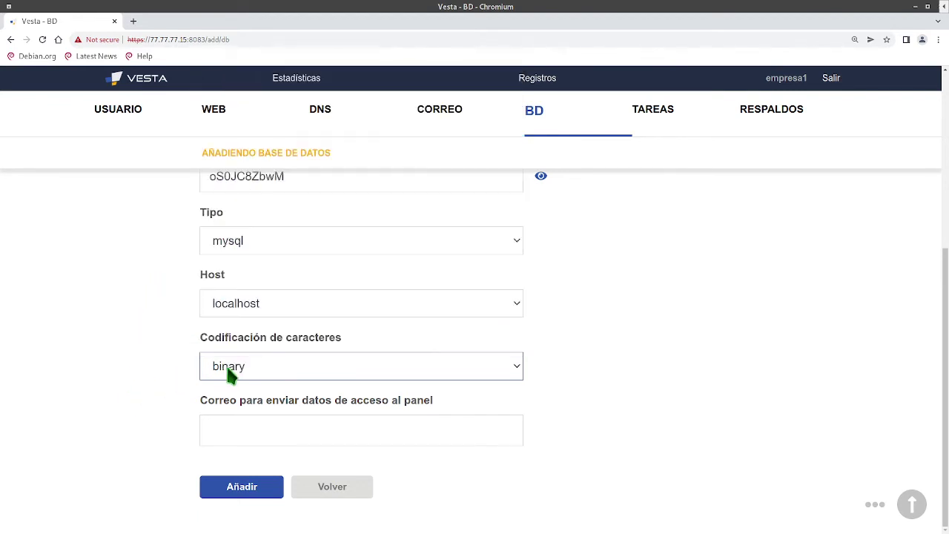
# Set the encoding back to utf8 and add the database empresa1_bd1.
pyautogui.click(251, 376)
pyautogui.press('u')
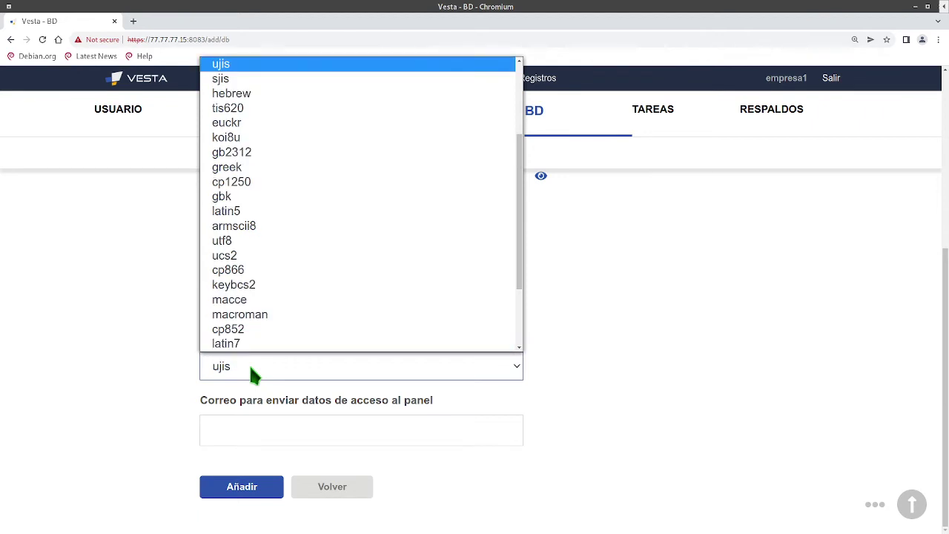
pyautogui.press('t')
pyautogui.click(251, 376)
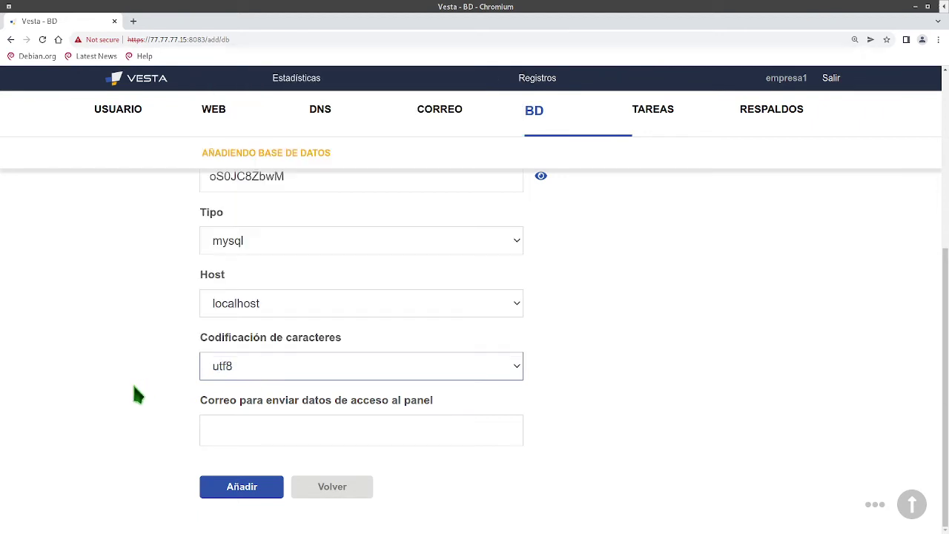
pyautogui.click(345, 431)
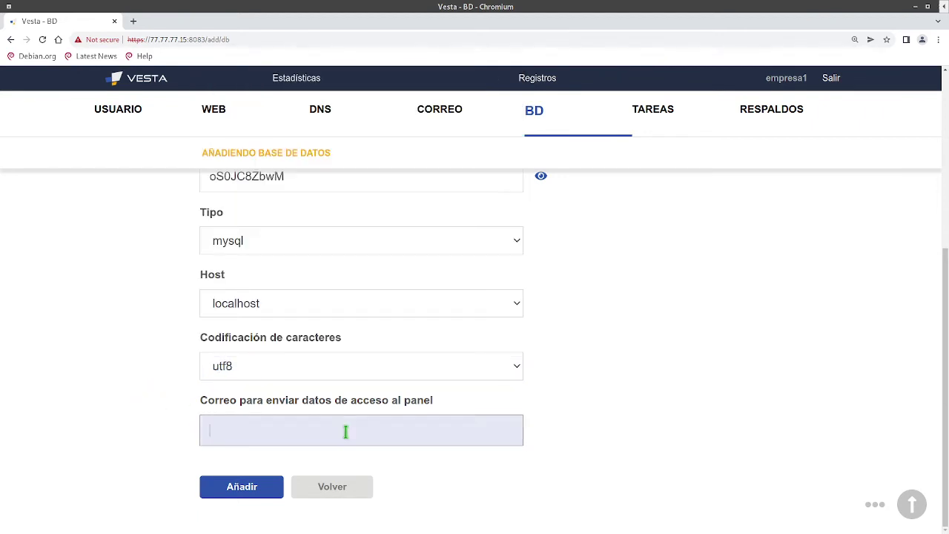
pyautogui.click(255, 490)
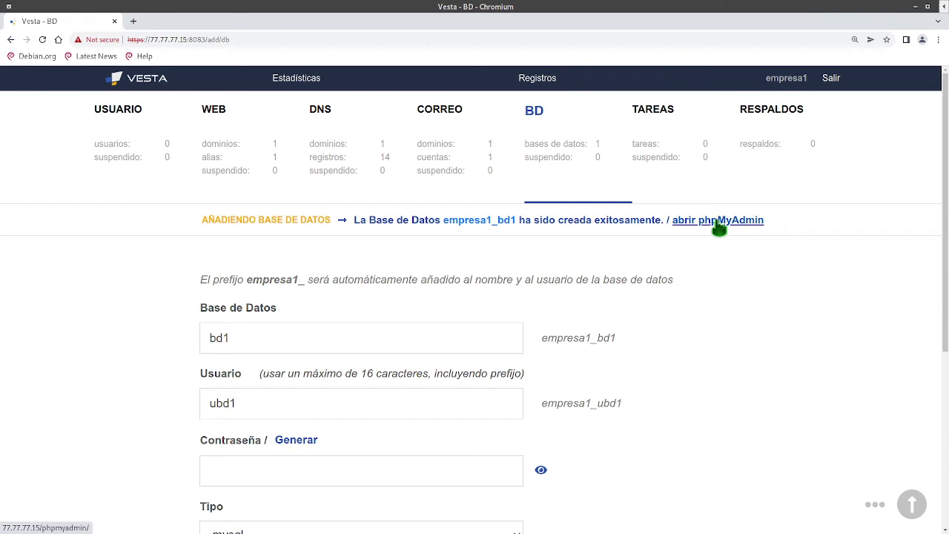
# Log into phpMyAdmin as the database user, pasting the user name copied from Vesta.
pyautogui.click(717, 221)
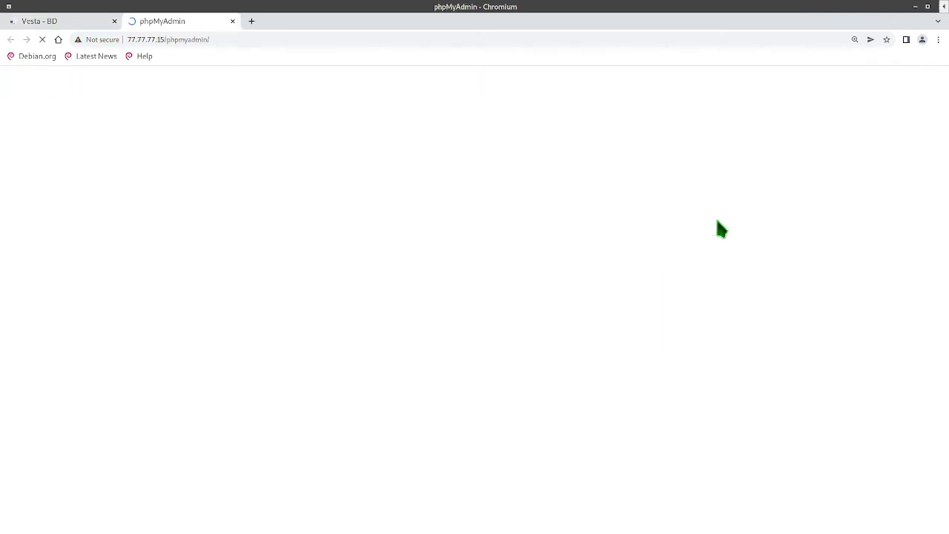
pyautogui.click(499, 331)
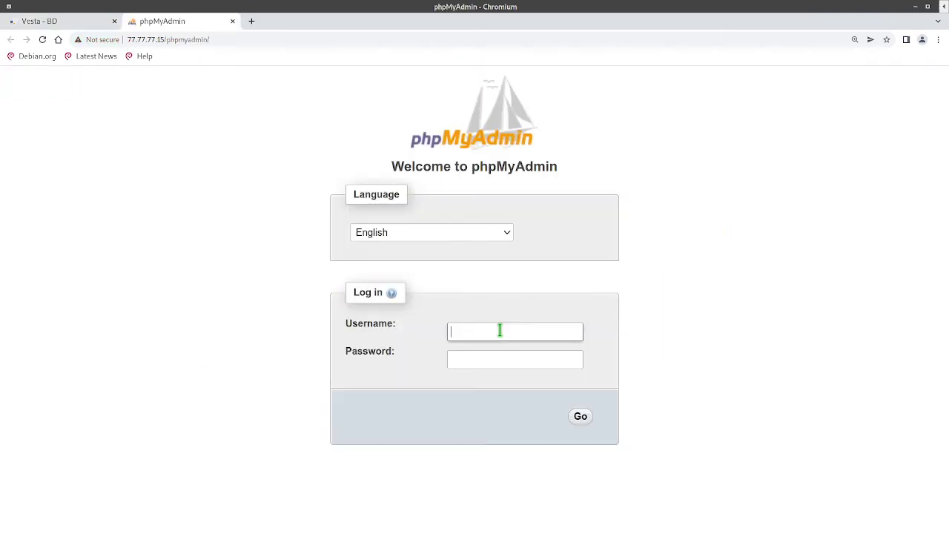
pyautogui.click(498, 357)
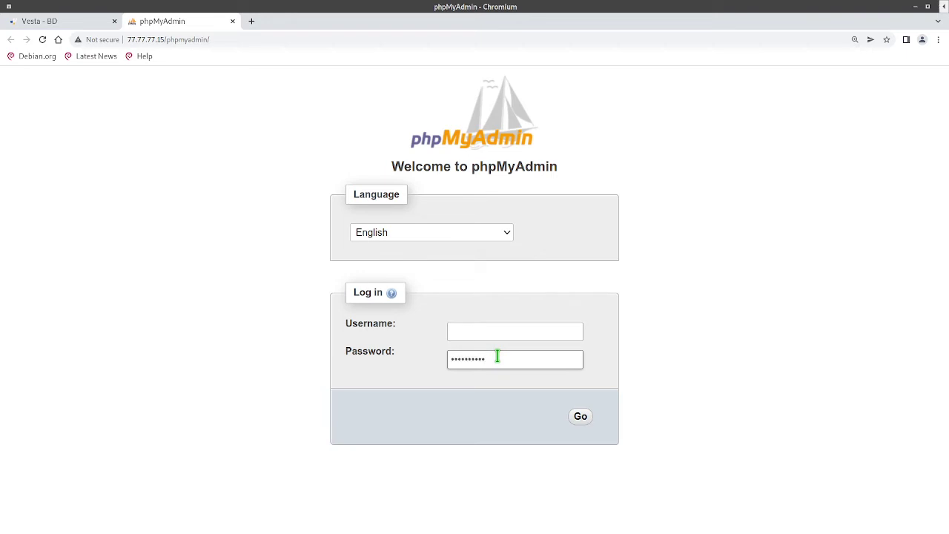
pyautogui.hotkey('ctrl', 'Tab')
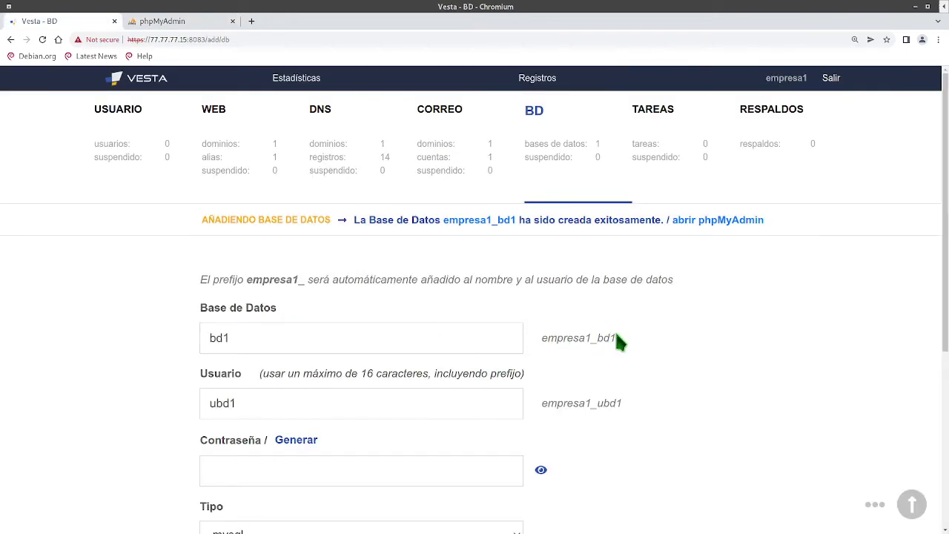
pyautogui.moveTo(631, 405); pyautogui.dragTo(542, 407)
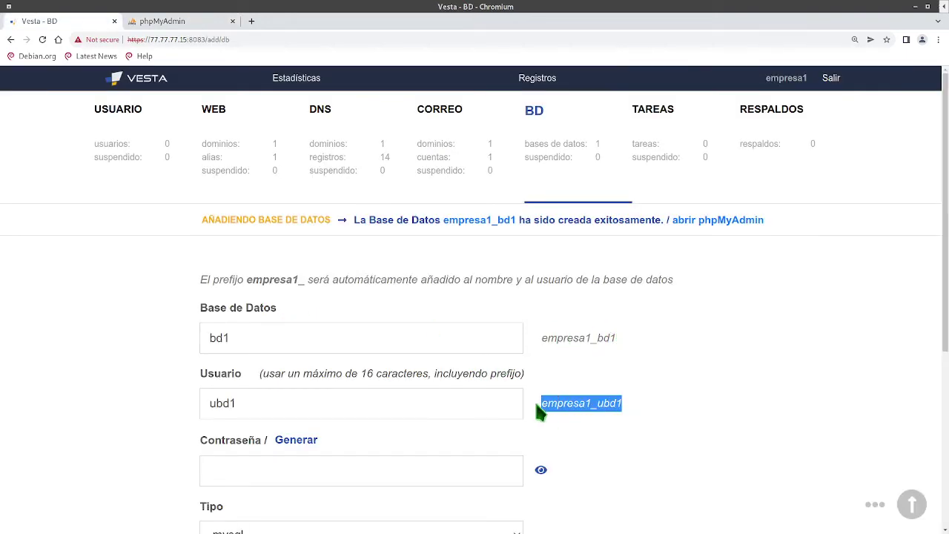
pyautogui.hotkey('ctrl', 'c')
pyautogui.hotkey('ctrl', 'Tab')
pyautogui.click(504, 330)
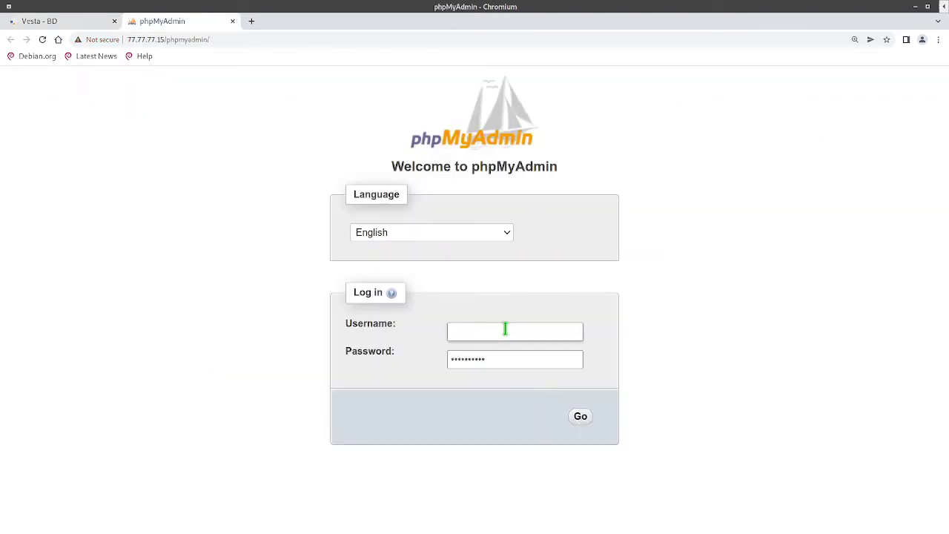
pyautogui.hotkey('ctrl', 'v')
pyautogui.click(578, 418)
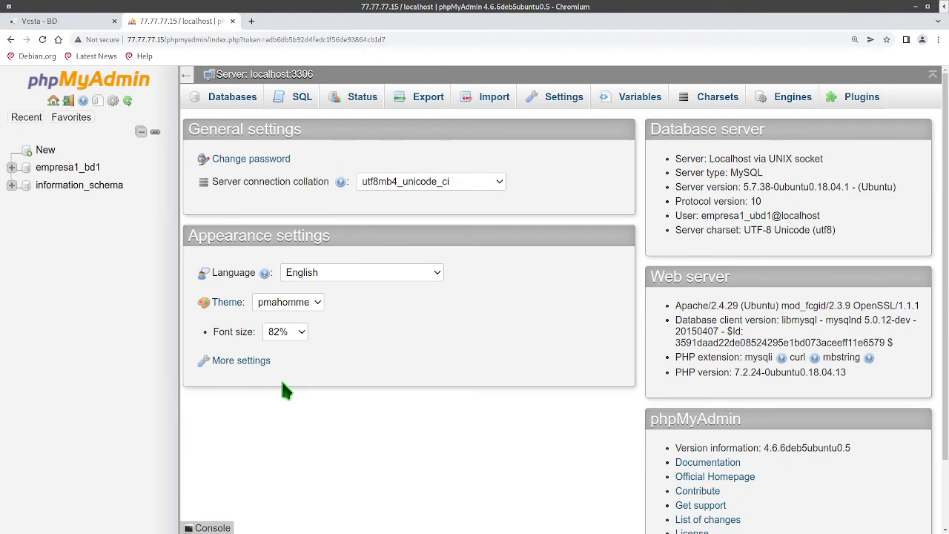
# Confirm empresa1_bd1 has no tables, then log out of phpMyAdmin and close its tab.
pyautogui.click(45, 173)
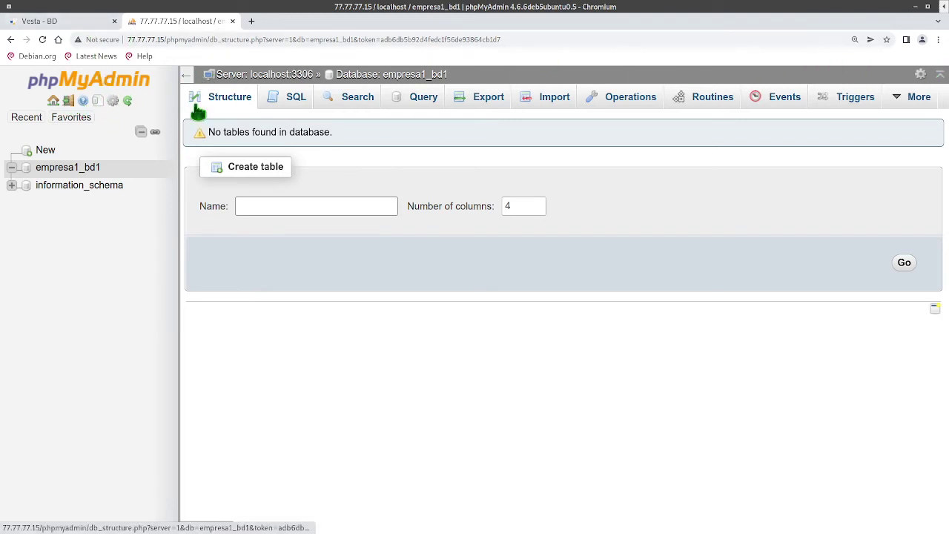
pyautogui.click(53, 103)
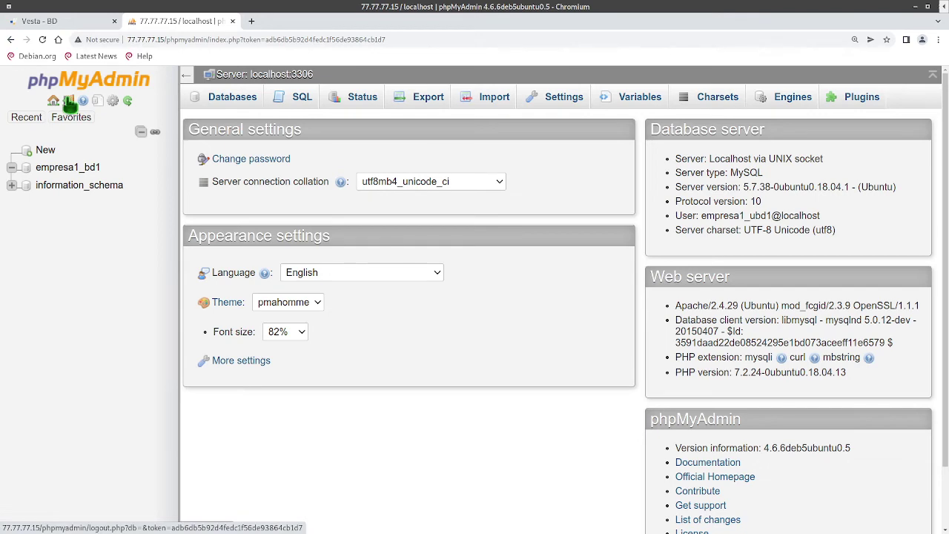
pyautogui.click(72, 106)
pyautogui.click(233, 21)
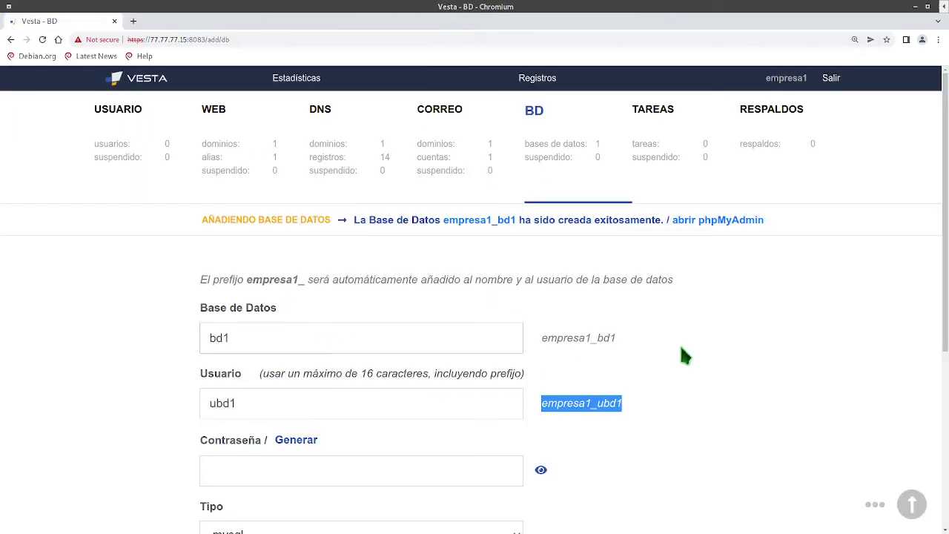
# Go to the TAREAS scheduled tasks section, which lists no tasks yet.
pyautogui.scroll(-3, 710, 334)
pyautogui.scroll(-2, 713, 335)
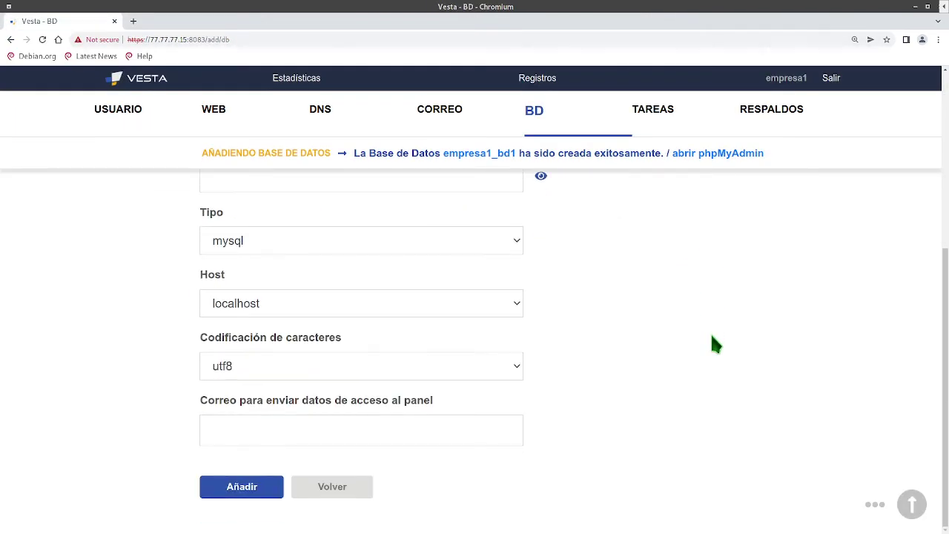
pyautogui.scroll(3, 646, 385)
pyautogui.scroll(2, 645, 386)
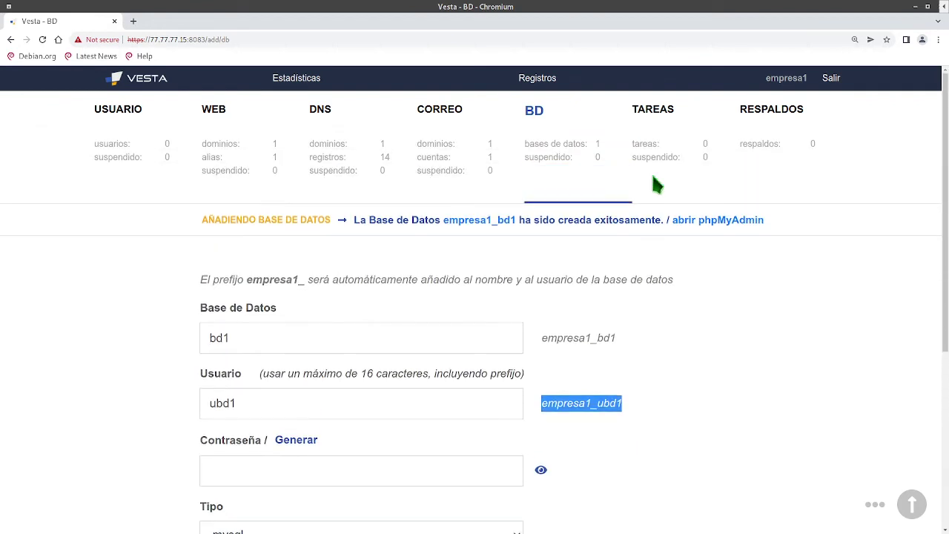
pyautogui.click(659, 119)
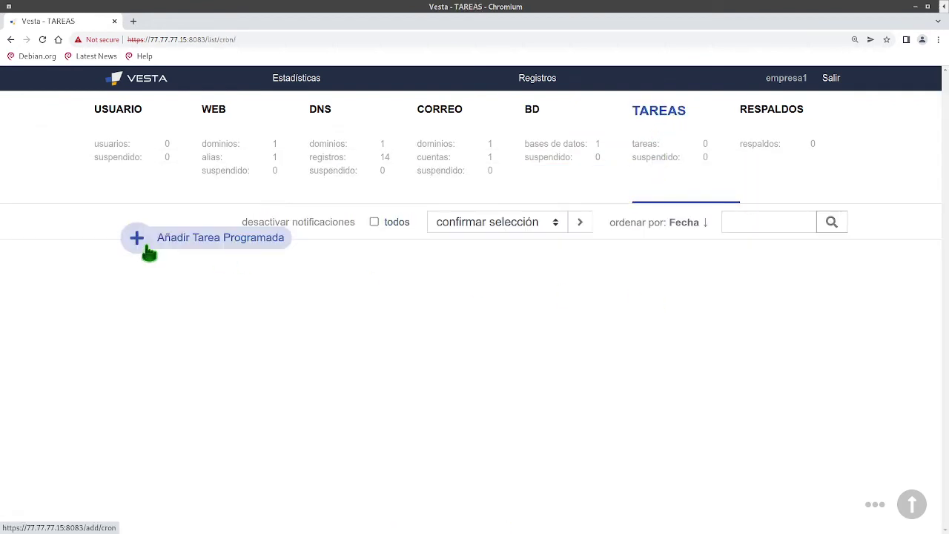
# Start a new scheduled task with the command 'zip wordpress.zip /'.
pyautogui.click(148, 252)
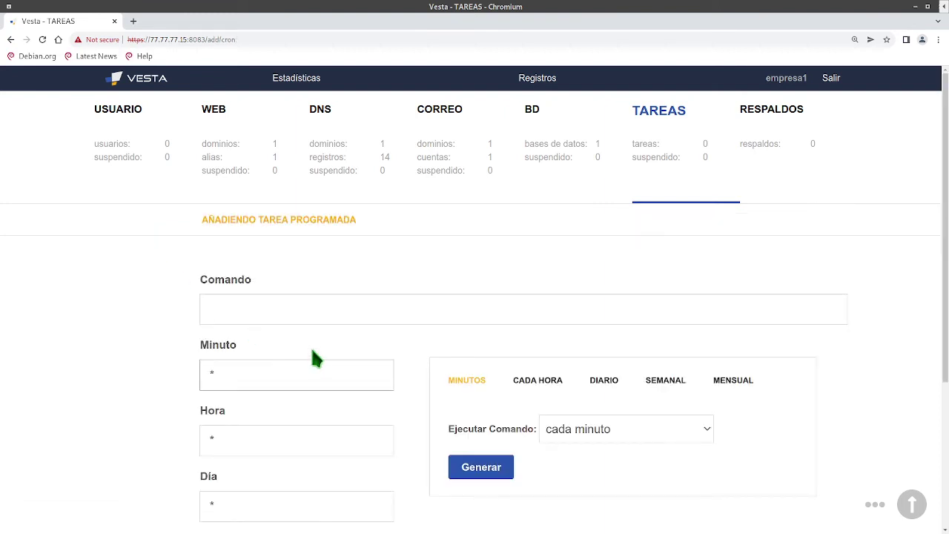
pyautogui.click(275, 303)
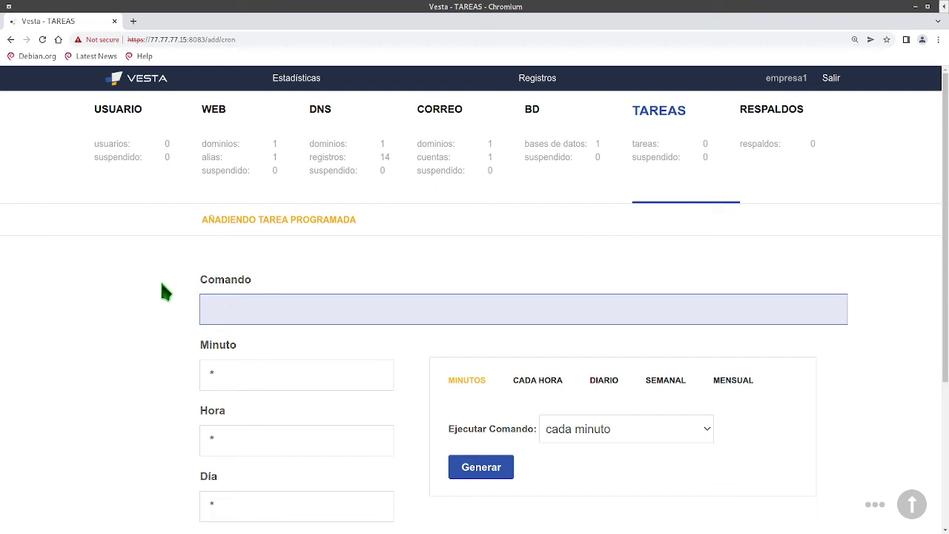
pyautogui.write('u')
pyautogui.press('BackSpace')
pyautogui.write('zip ')
pyautogui.write('wor')
pyautogui.write('dpress.')
pyautogui.write('zip ')
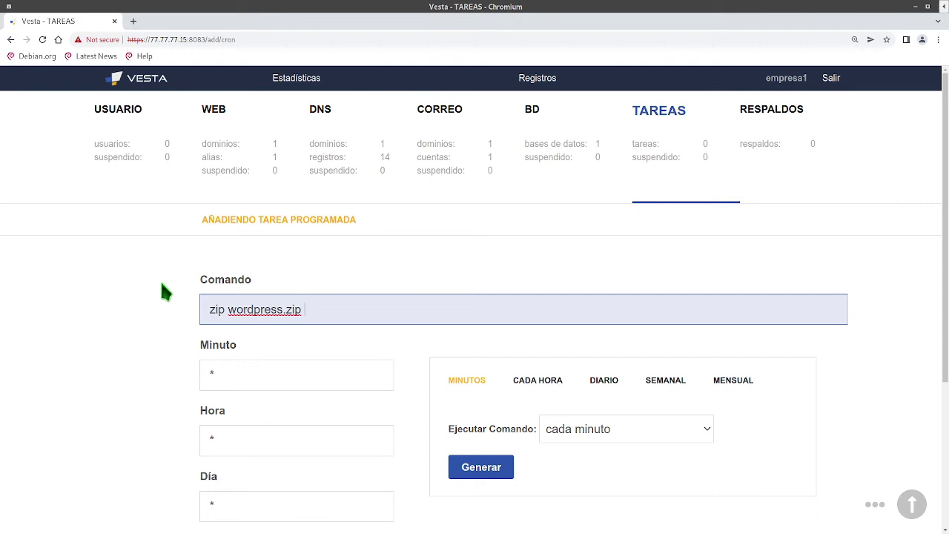
pyautogui.write('/')
# Set the task's minute to 30 and hour to 00, without using a preset frequency.
pyautogui.press('Tab')
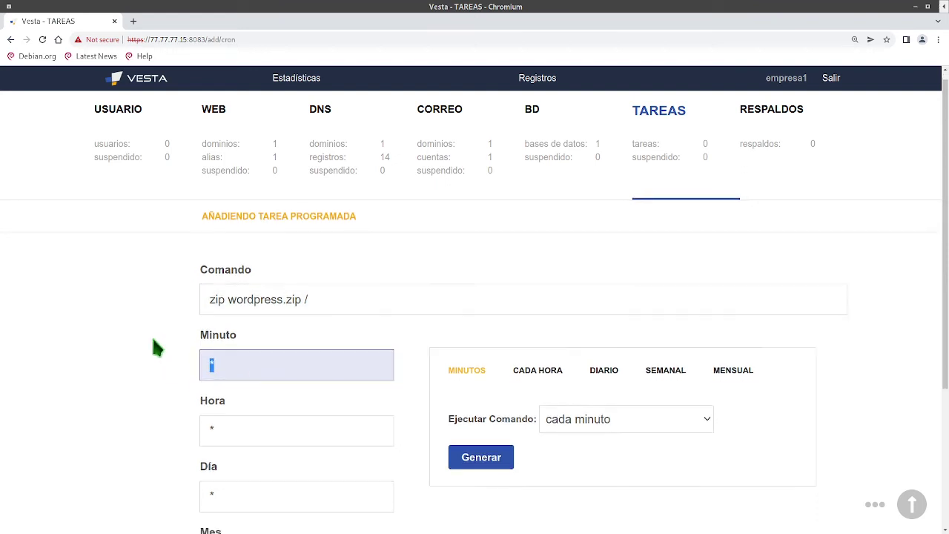
pyautogui.scroll(-2, 154, 349)
pyautogui.click(651, 326)
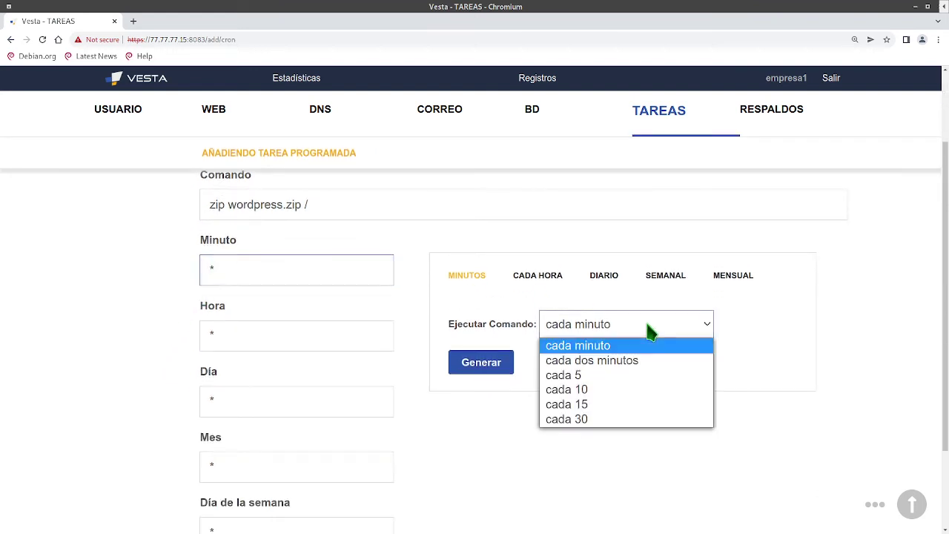
pyautogui.click(667, 282)
pyautogui.moveTo(265, 271); pyautogui.dragTo(164, 283)
pyautogui.write('30')
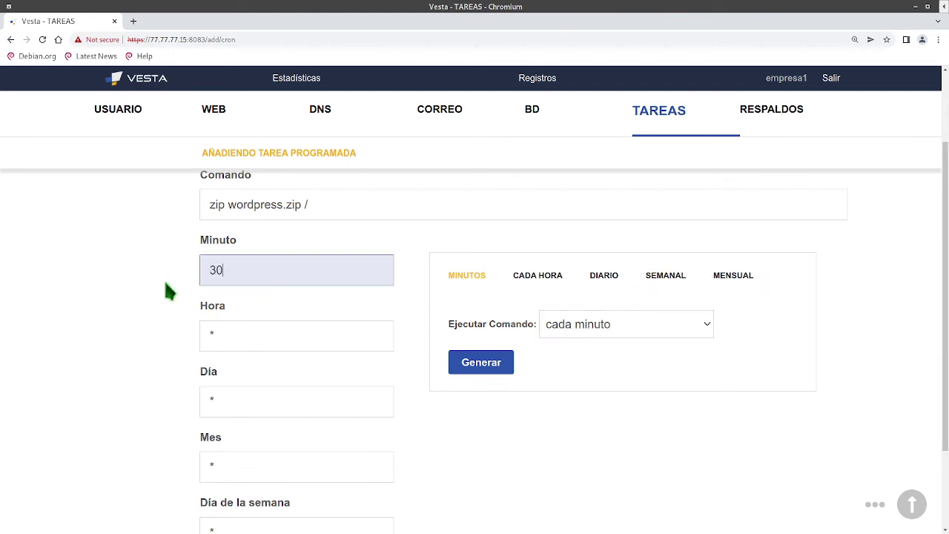
pyautogui.press('Tab')
pyautogui.write('00')
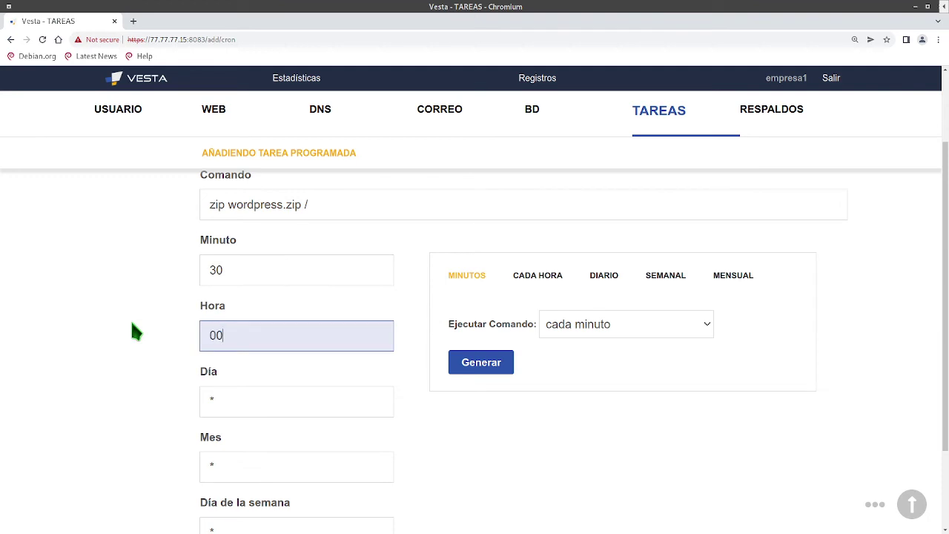
pyautogui.doubleClick(233, 397)
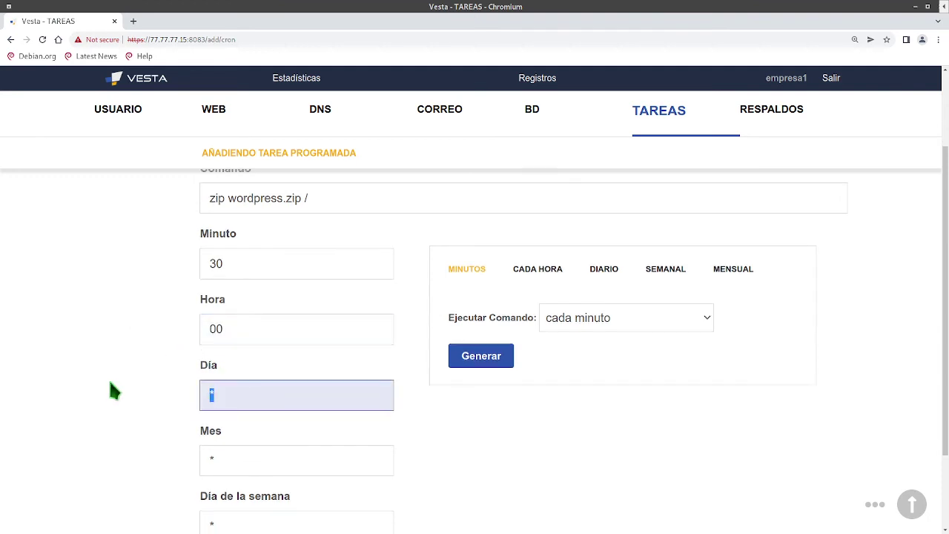
# Set the month to 2, add the task, and return to the task list.
pyautogui.scroll(-1, 112, 390)
pyautogui.press('Tab')
pyautogui.press('Tab')
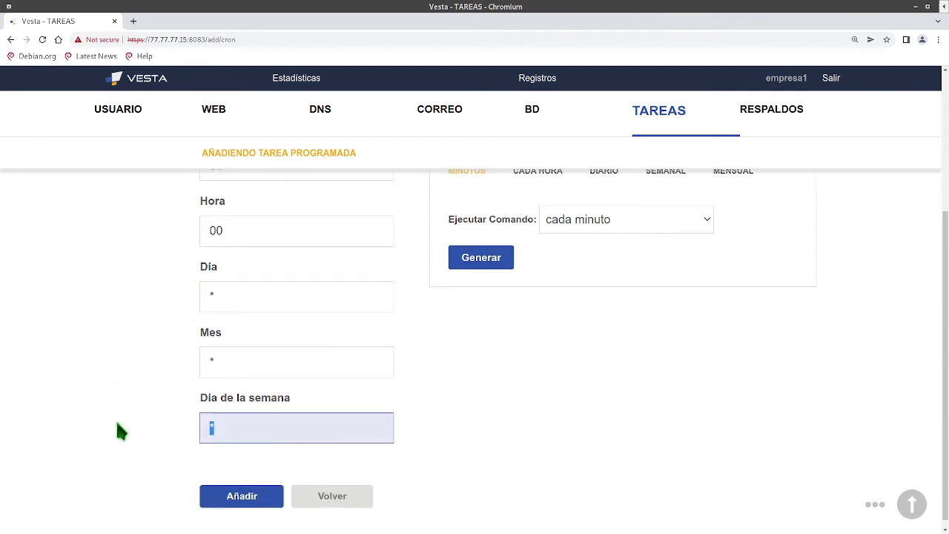
pyautogui.hotkey('shift', 'Tab')
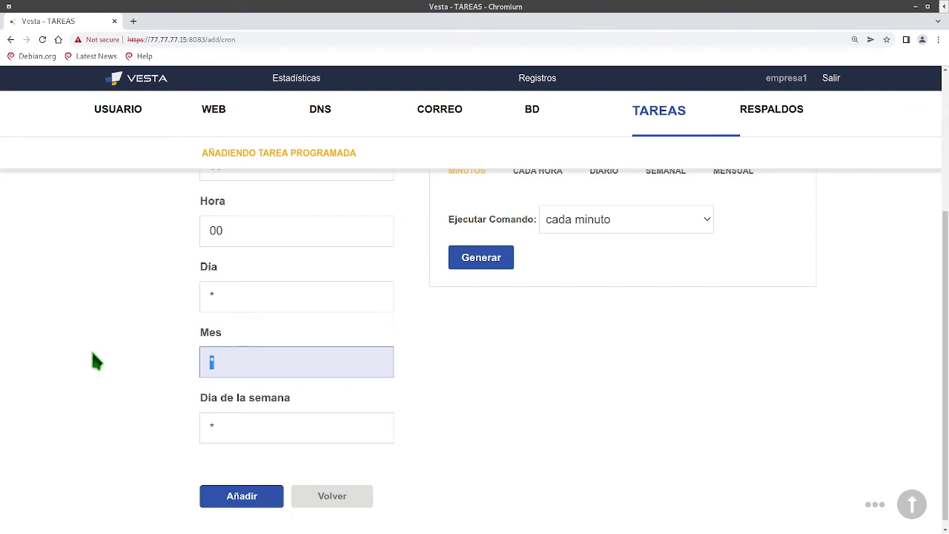
pyautogui.write('2')
pyautogui.scroll(2, 217, 412)
pyautogui.scroll(-2, 214, 412)
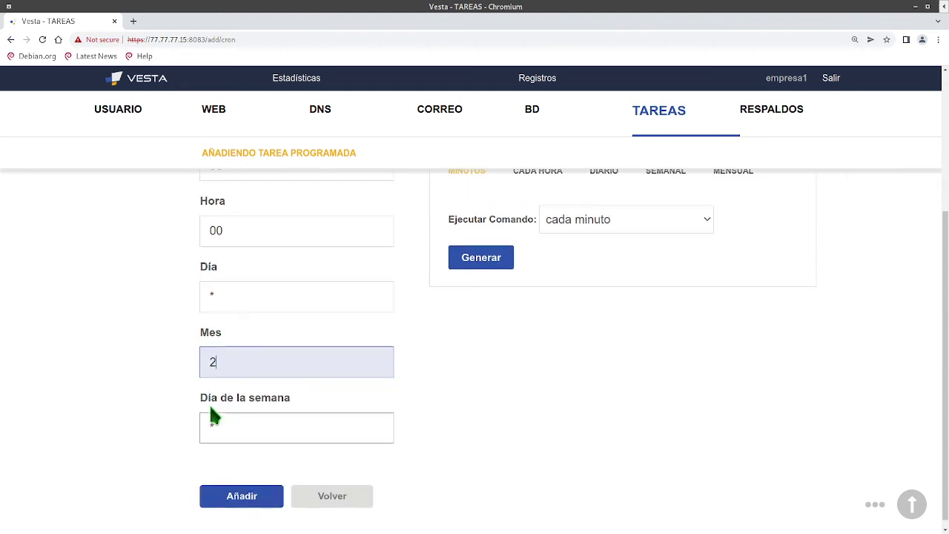
pyautogui.click(272, 500)
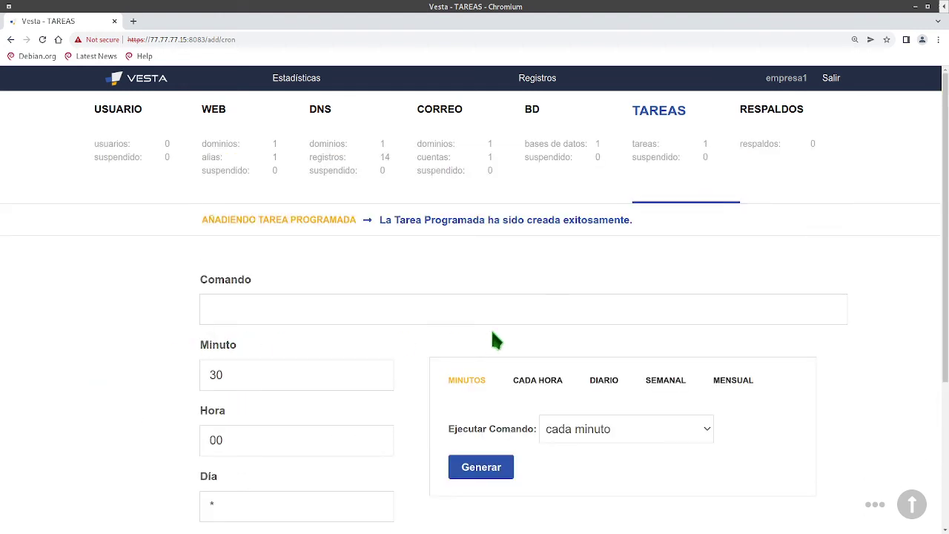
pyautogui.click(672, 127)
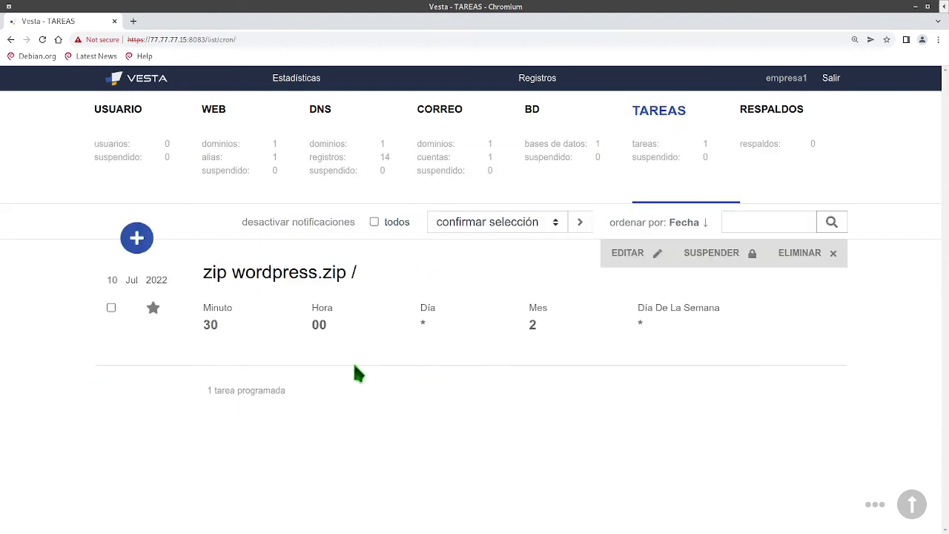
# Delete the 'zip wordpress.zip /' scheduled task and confirm with OK.
pyautogui.click(112, 309)
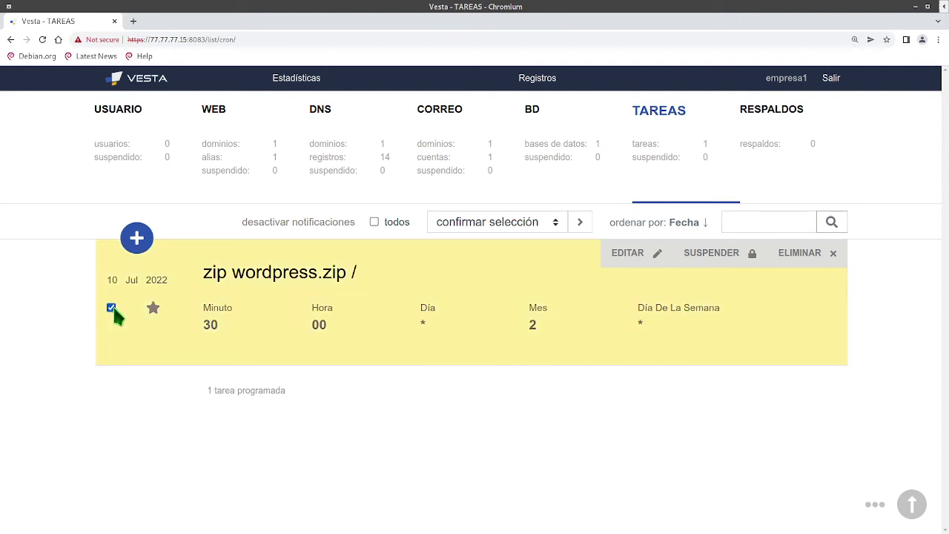
pyautogui.click(793, 258)
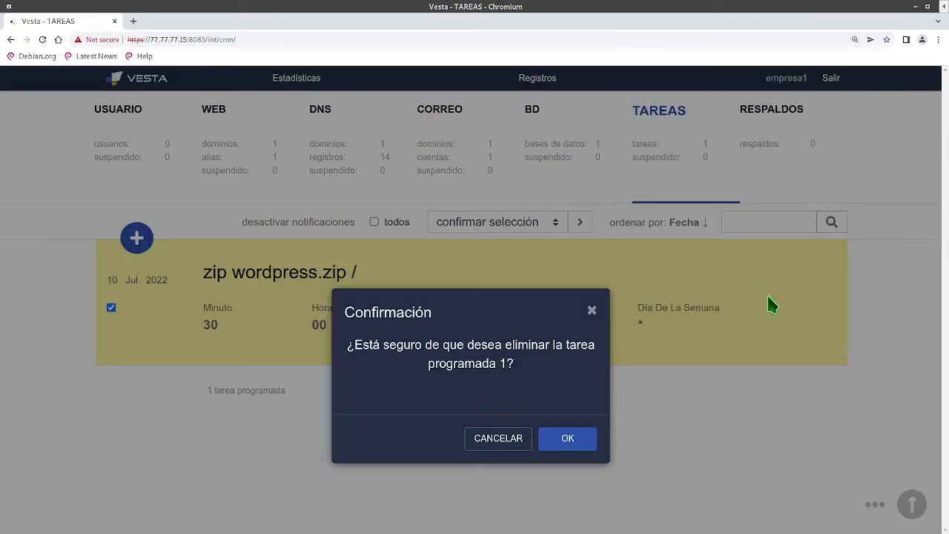
pyautogui.click(561, 438)
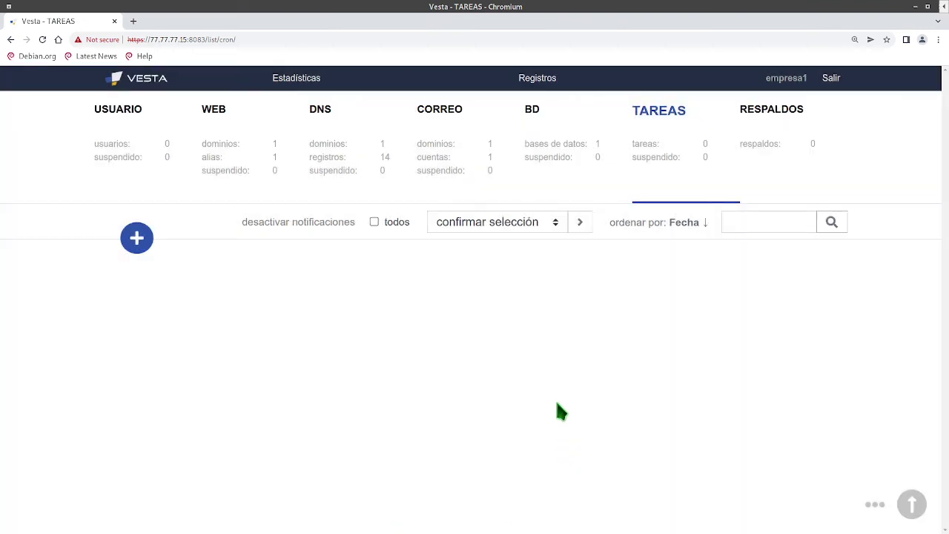
# Queue a new backup of the empresa1 account from the RESPALDOS section.
pyautogui.click(781, 147)
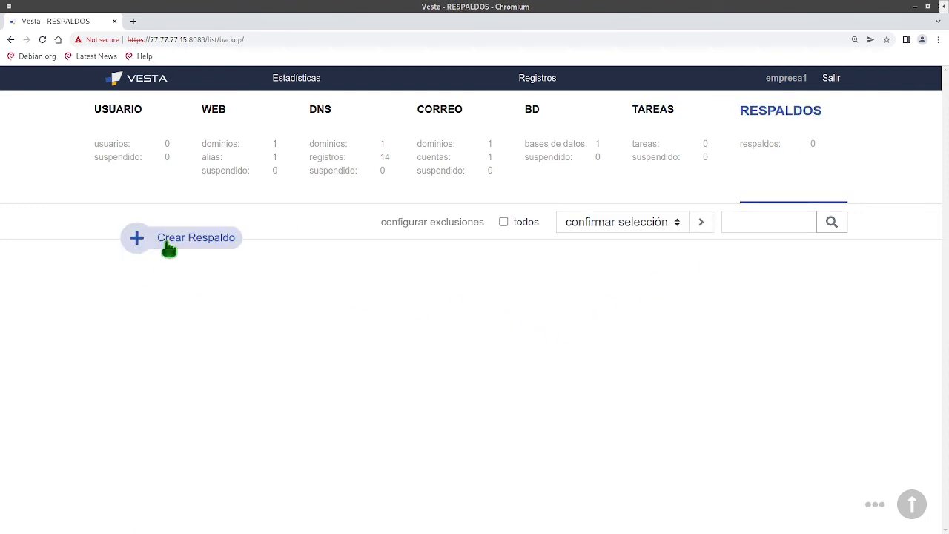
pyautogui.click(181, 247)
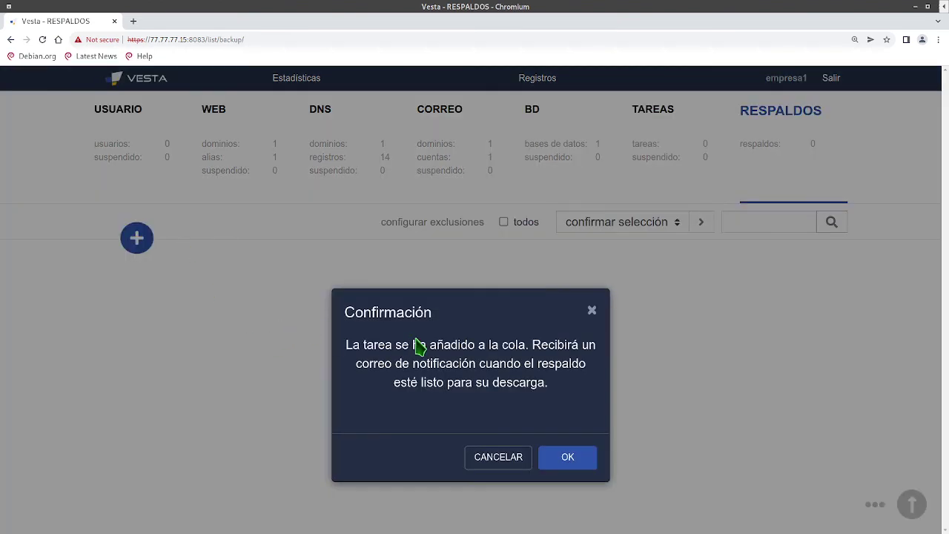
pyautogui.click(562, 460)
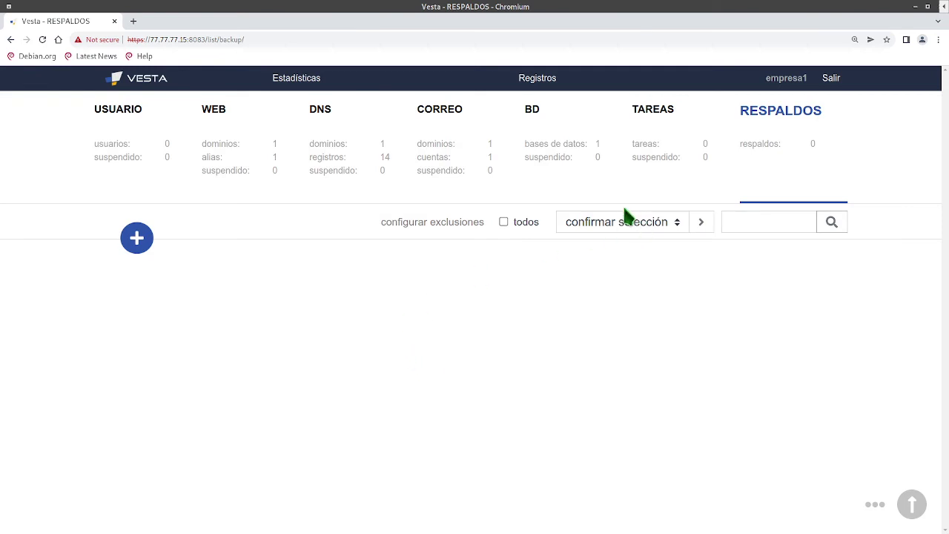
pyautogui.click(646, 163)
pyautogui.click(751, 157)
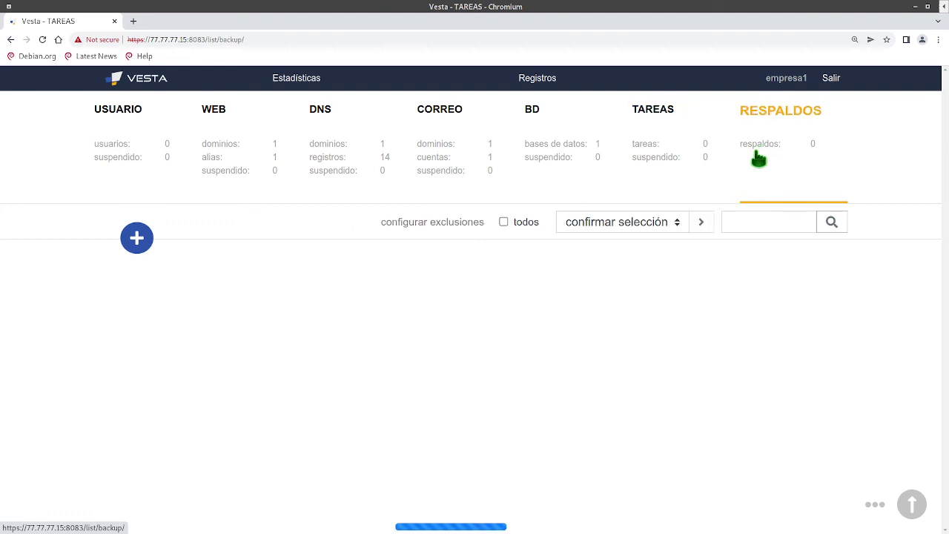
pyautogui.click(163, 245)
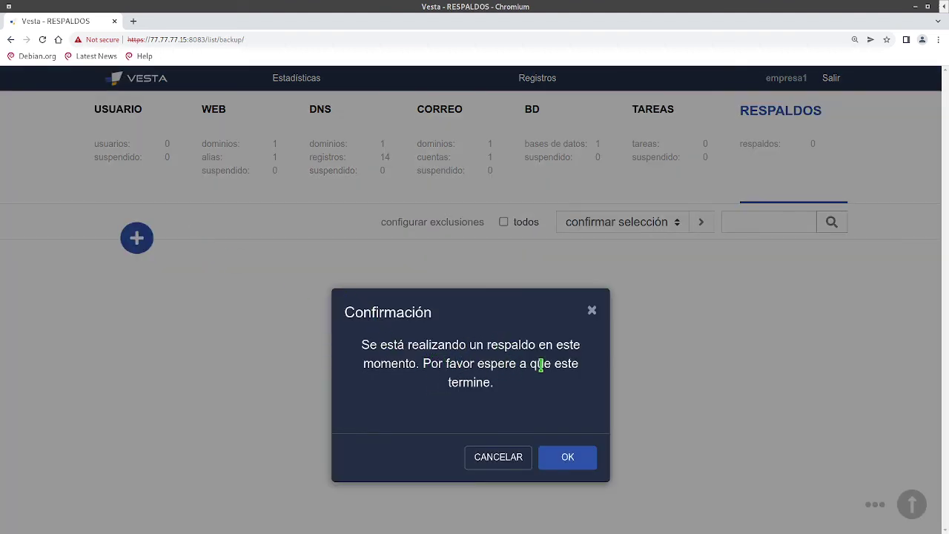
pyautogui.click(594, 312)
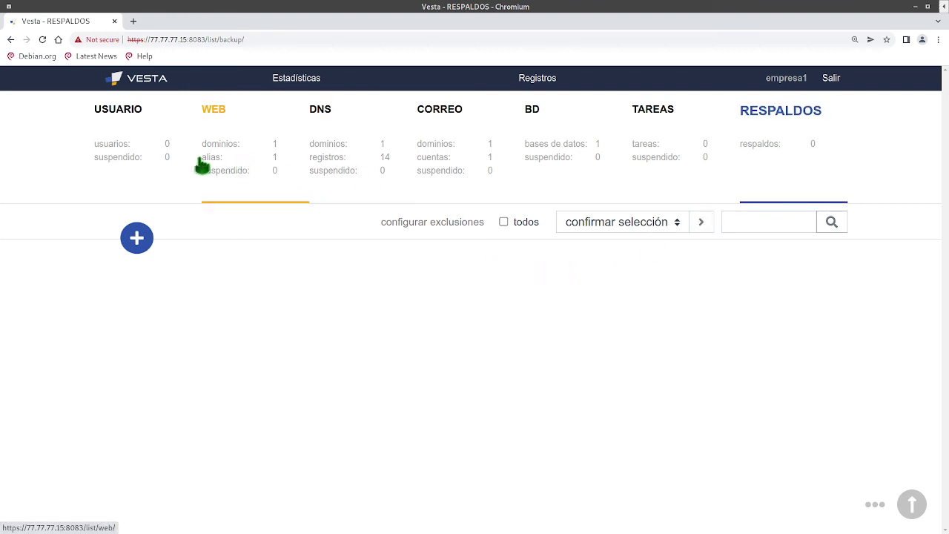
# Reload backups until empresa1.2022-07-11_15-55-02.tar appears, then download and open it.
pyautogui.click(150, 158)
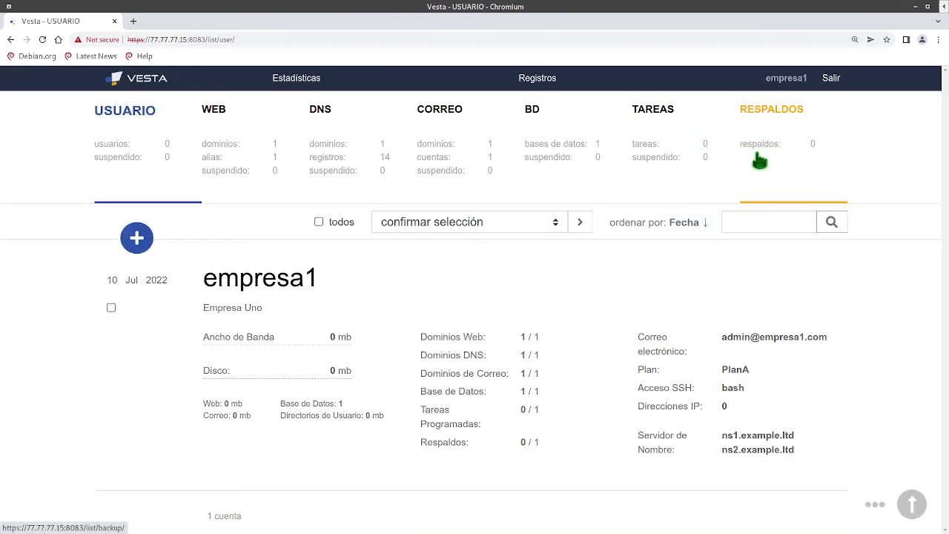
pyautogui.click(759, 160)
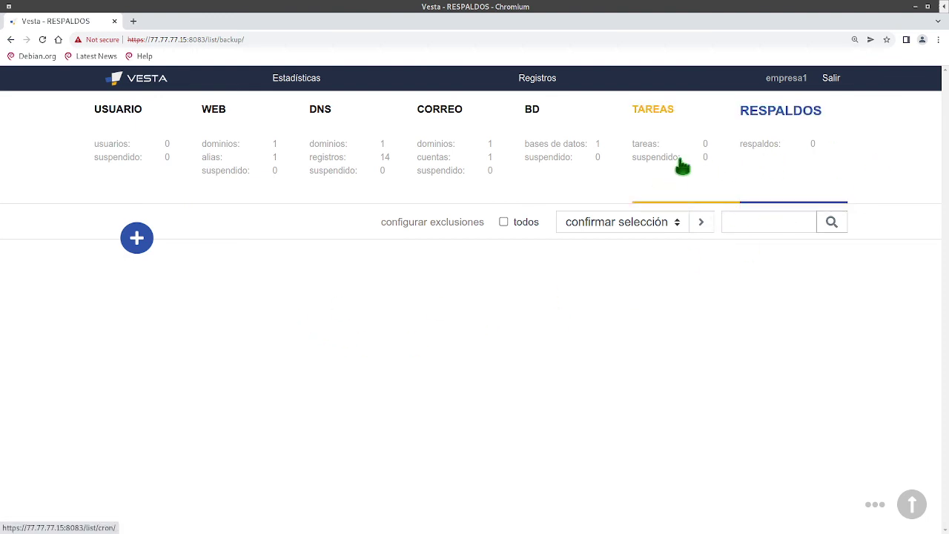
pyautogui.click(674, 162)
pyautogui.click(812, 143)
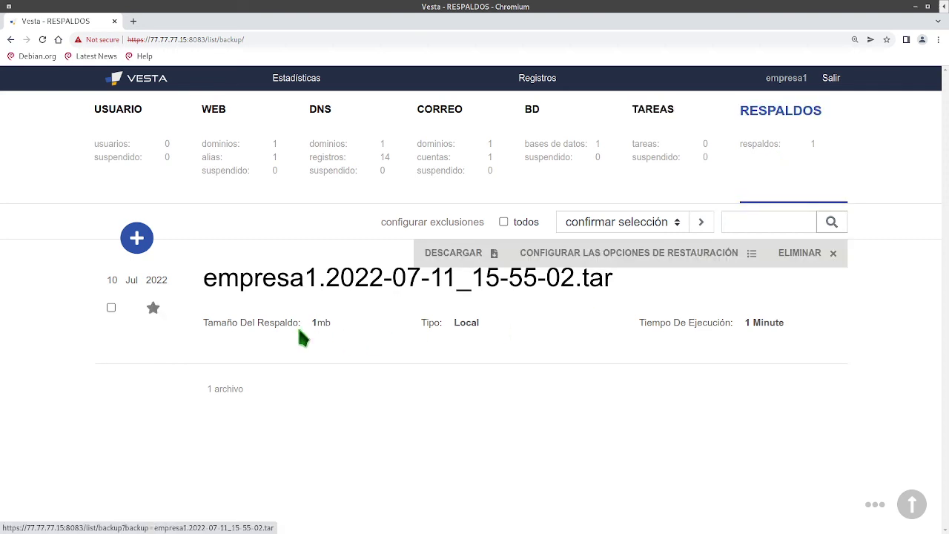
pyautogui.click(449, 256)
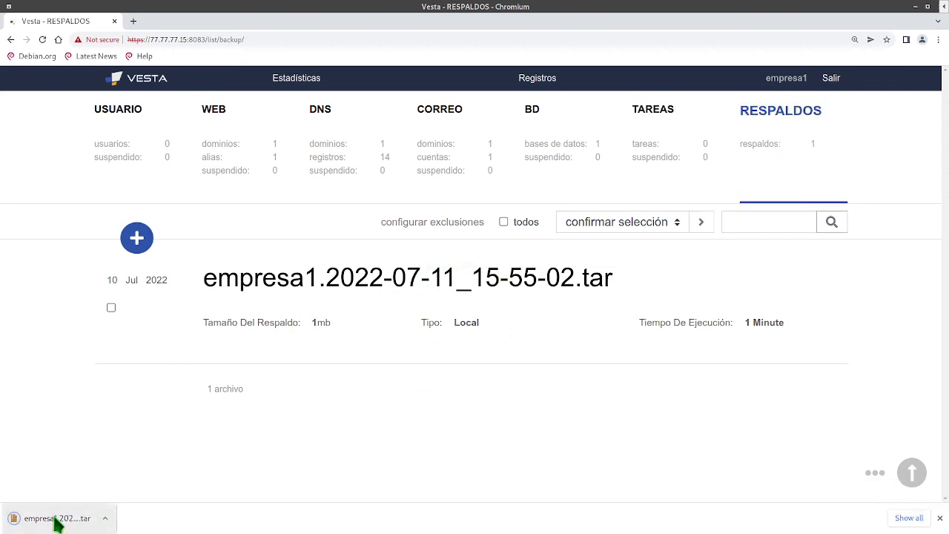
pyautogui.click(57, 518)
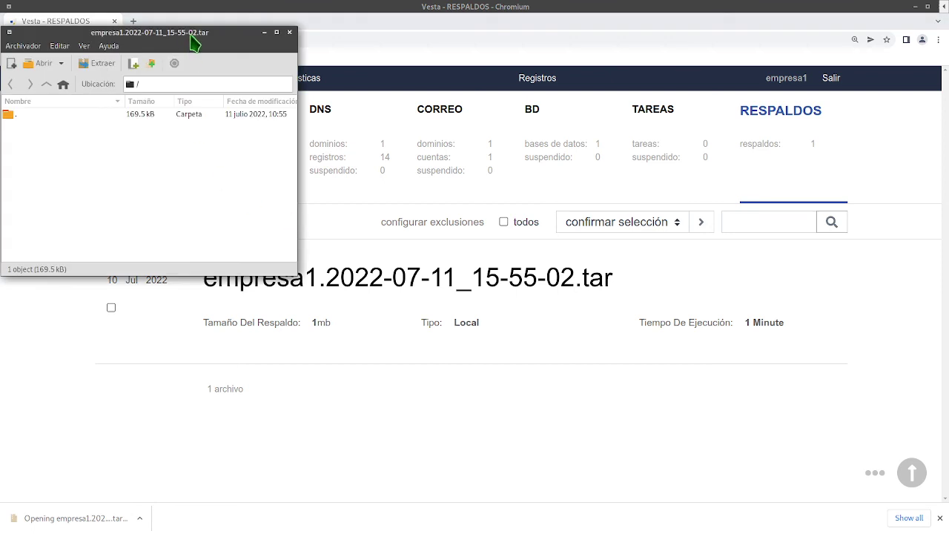
# Browse the archive to web/empresa1.com (conf, vesta, domain_data.tar.gz), then return to the browser.
pyautogui.doubleClick(191, 42)
pyautogui.click(43, 93)
pyautogui.click(42, 92)
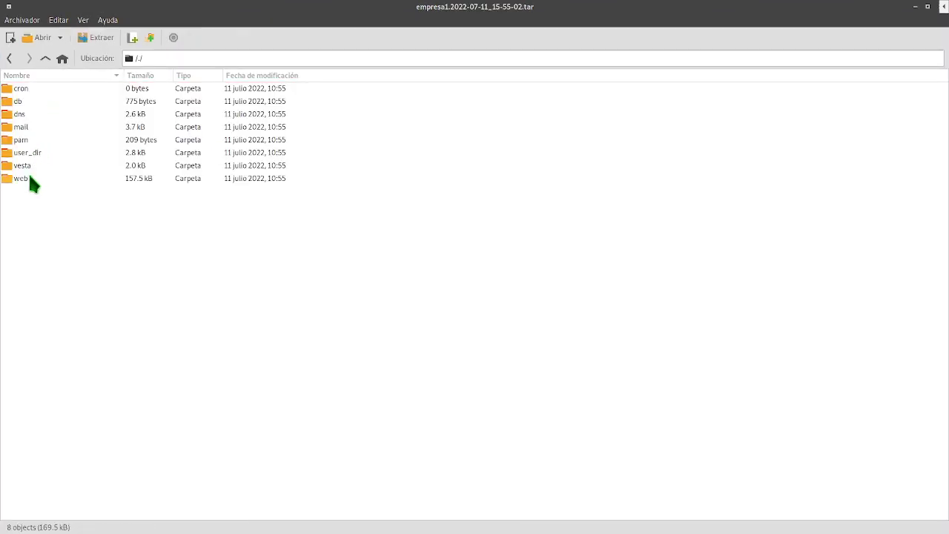
pyautogui.doubleClick(29, 179)
pyautogui.doubleClick(42, 90)
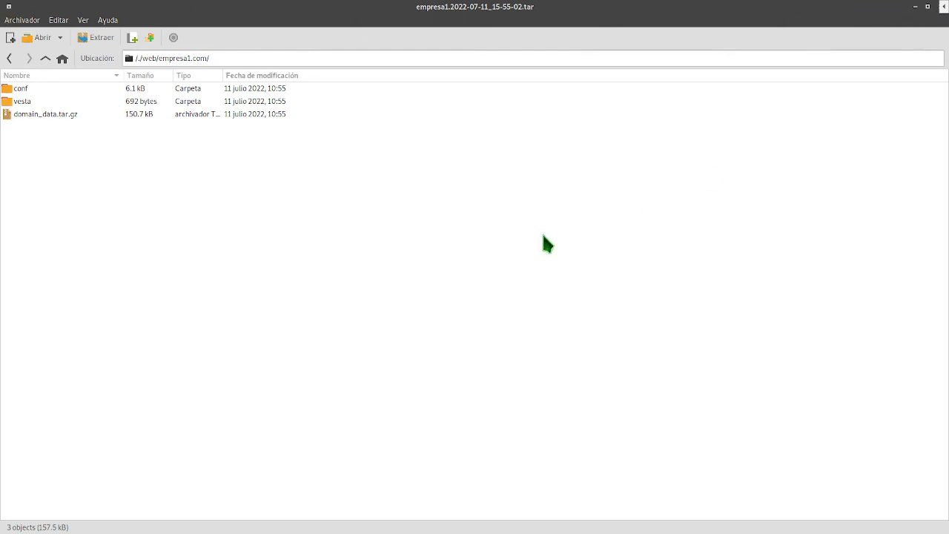
pyautogui.hotkey('alt', 'Tab')
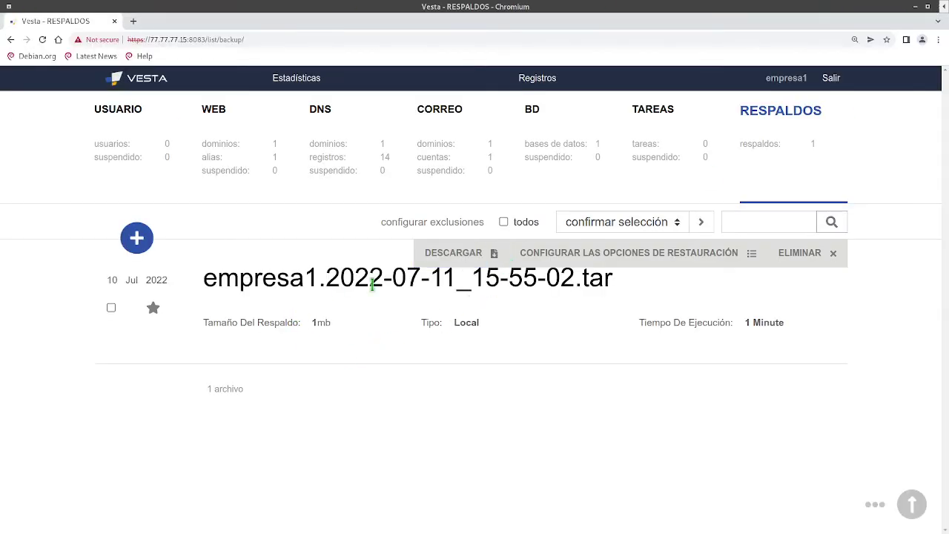
# Show restore options for empresa1.2022-07-11_15-55-02.tar and review its nine items, through CRON.
pyautogui.click(682, 264)
pyautogui.scroll(-3, 536, 374)
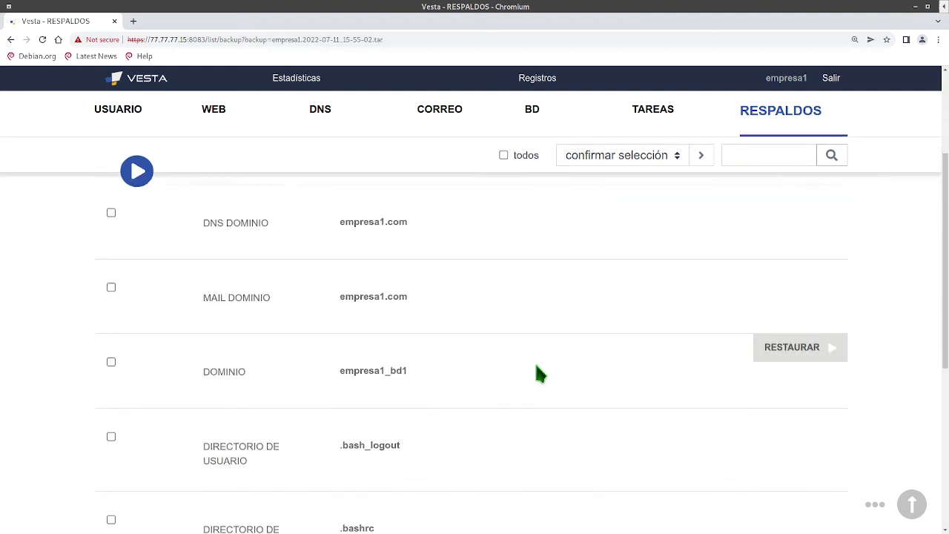
pyautogui.scroll(3, 736, 329)
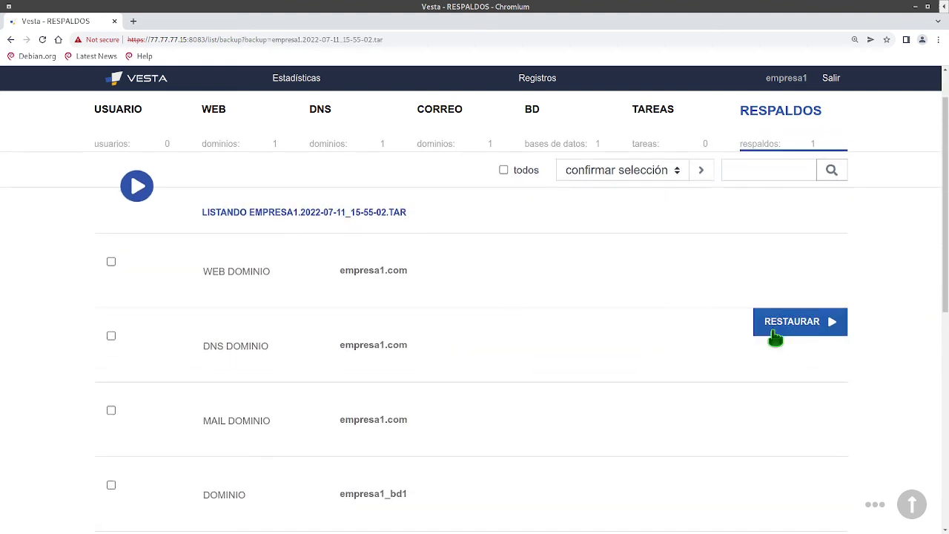
pyautogui.scroll(-3, 775, 339)
pyautogui.scroll(-1, 778, 339)
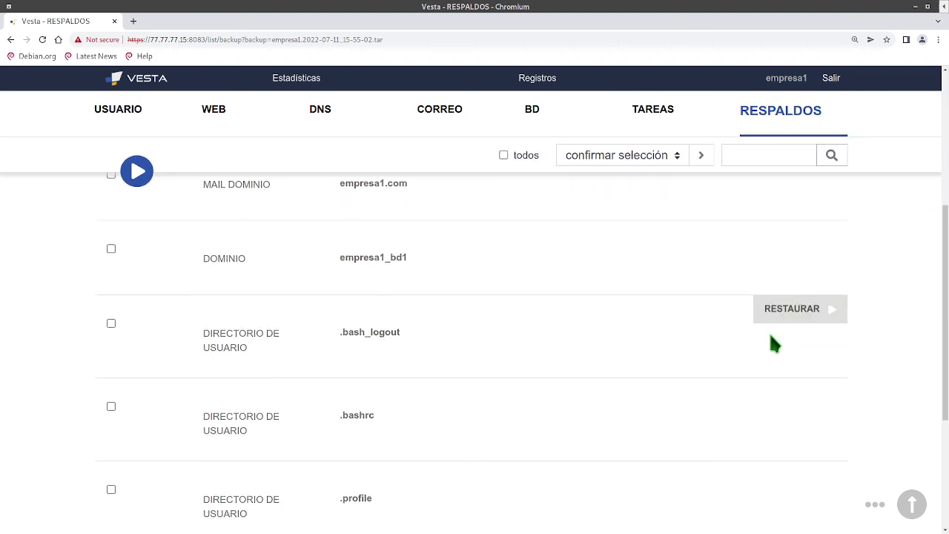
pyautogui.scroll(-2, 772, 345)
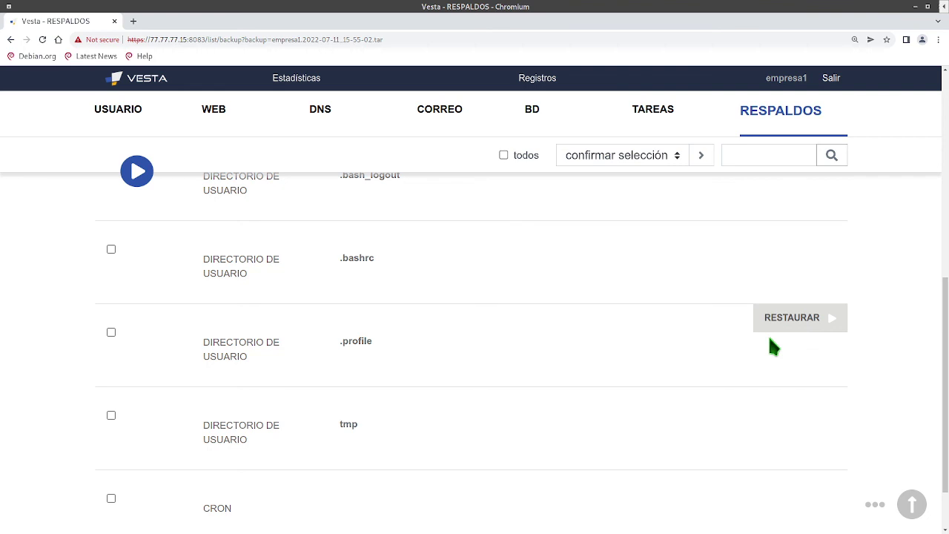
pyautogui.scroll(-1, 768, 341)
pyautogui.scroll(2, 764, 359)
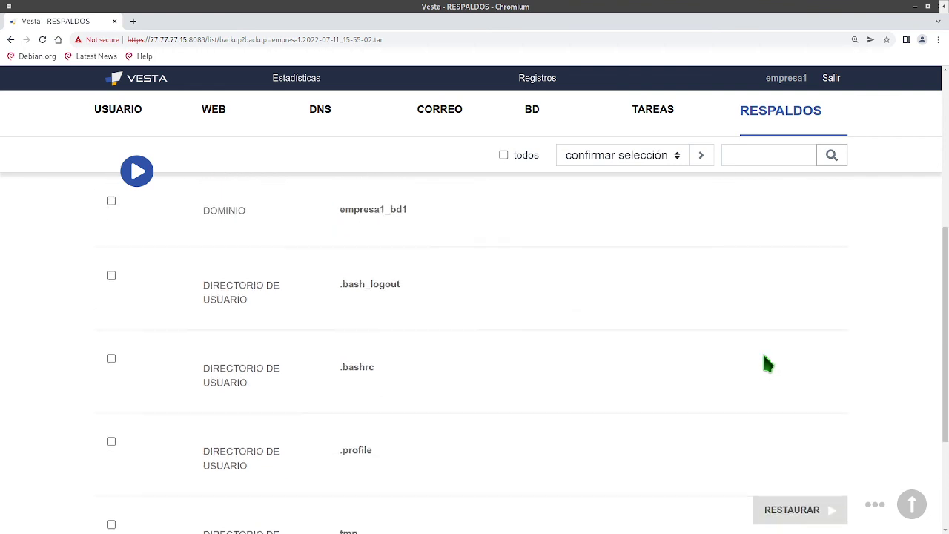
pyautogui.scroll(2, 764, 363)
pyautogui.scroll(2, 756, 363)
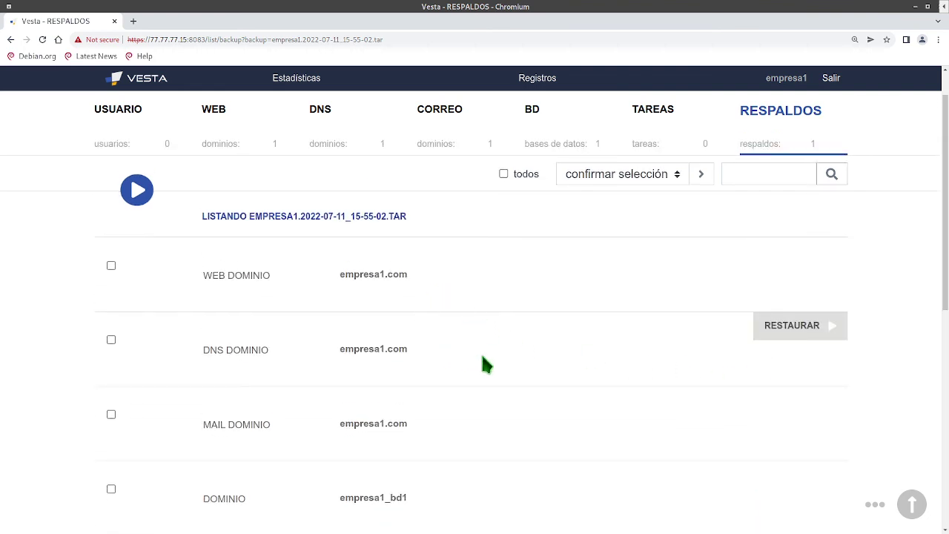
pyautogui.scroll(-2, 542, 391)
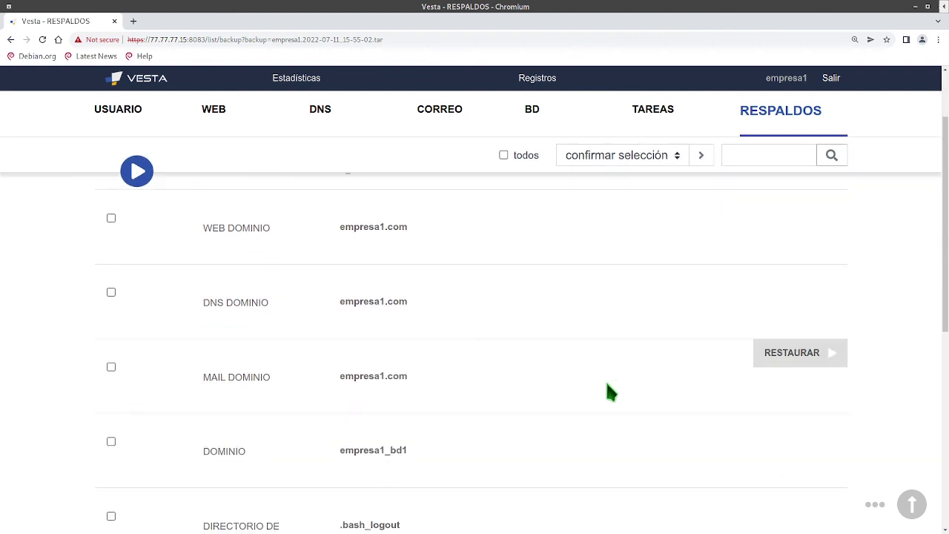
pyautogui.scroll(-1, 610, 391)
pyautogui.scroll(-1, 610, 393)
pyautogui.scroll(-2, 610, 393)
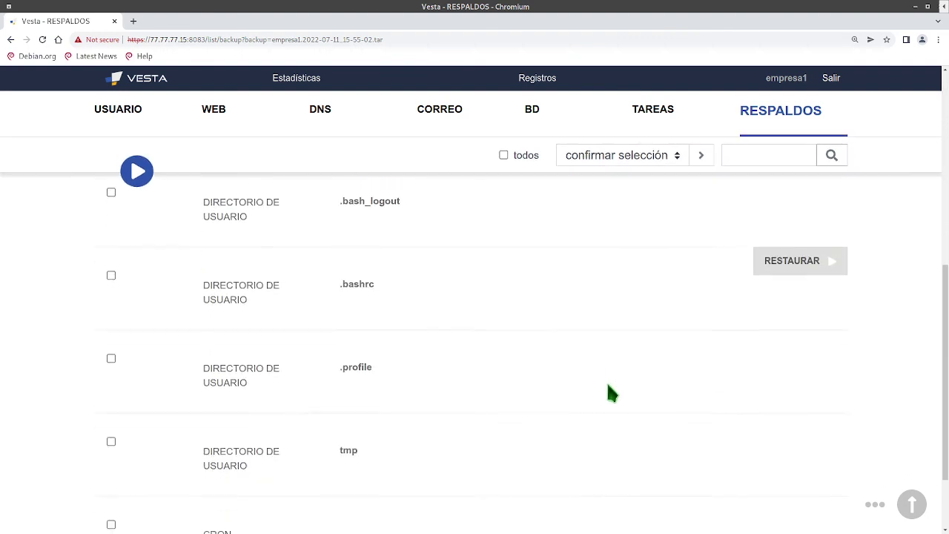
pyautogui.scroll(-1, 610, 393)
pyautogui.scroll(-1, 610, 393)
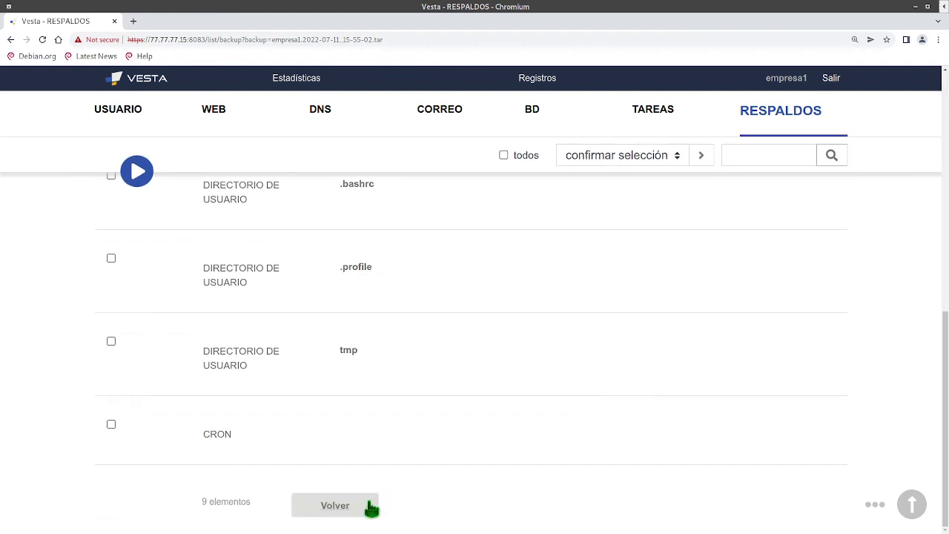
pyautogui.scroll(2, 430, 455)
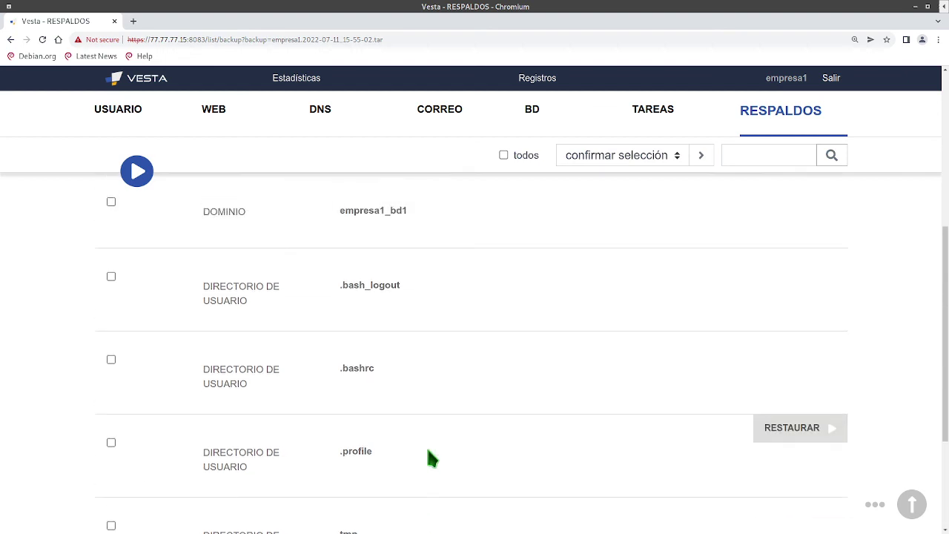
pyautogui.scroll(2, 430, 455)
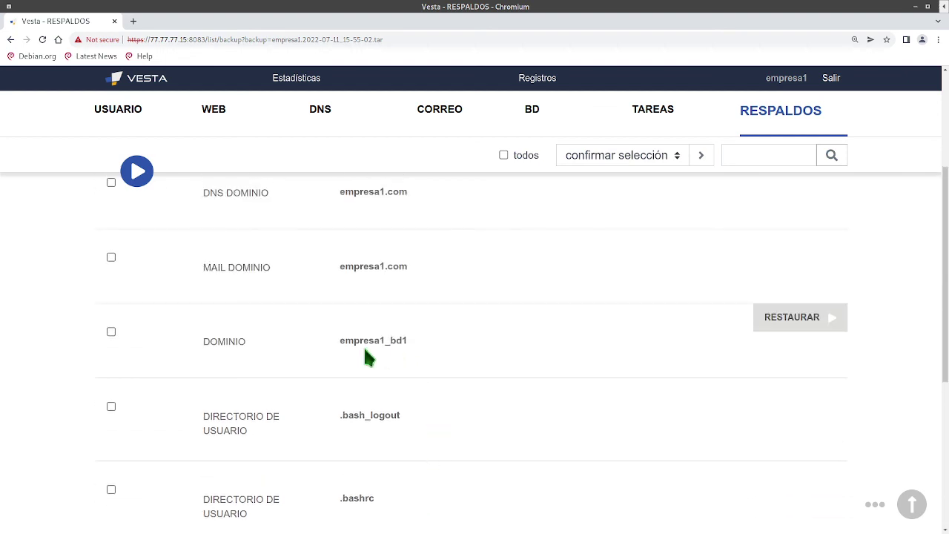
pyautogui.moveTo(475, 341)
pyautogui.scroll(2, 687, 345)
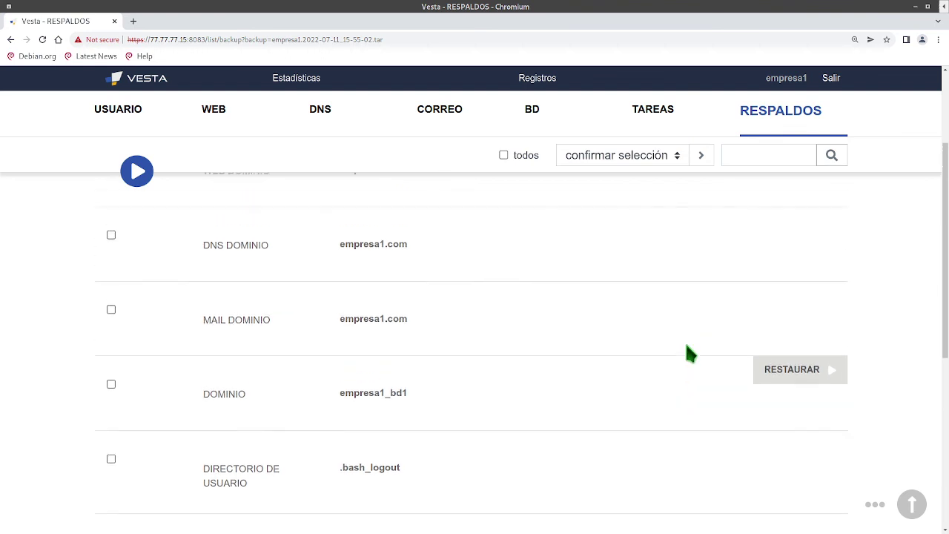